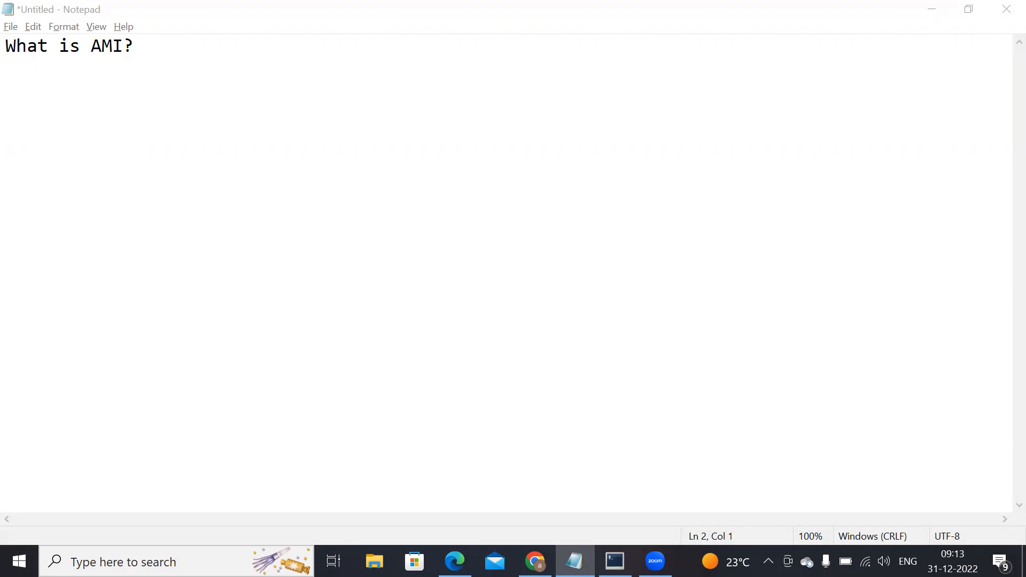
Step: Switch to Chrome, clear the instance ID filter from the EC2 instances list and select the ubuntuServer instance
{"action": "left_click", "coordinate": [535, 561]}
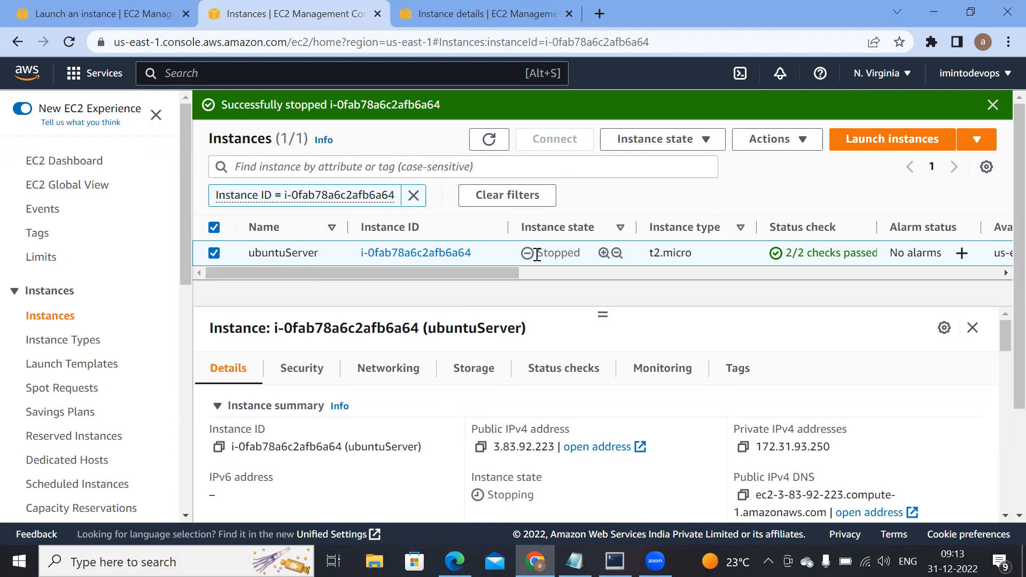
{"action": "left_click", "coordinate": [414, 196]}
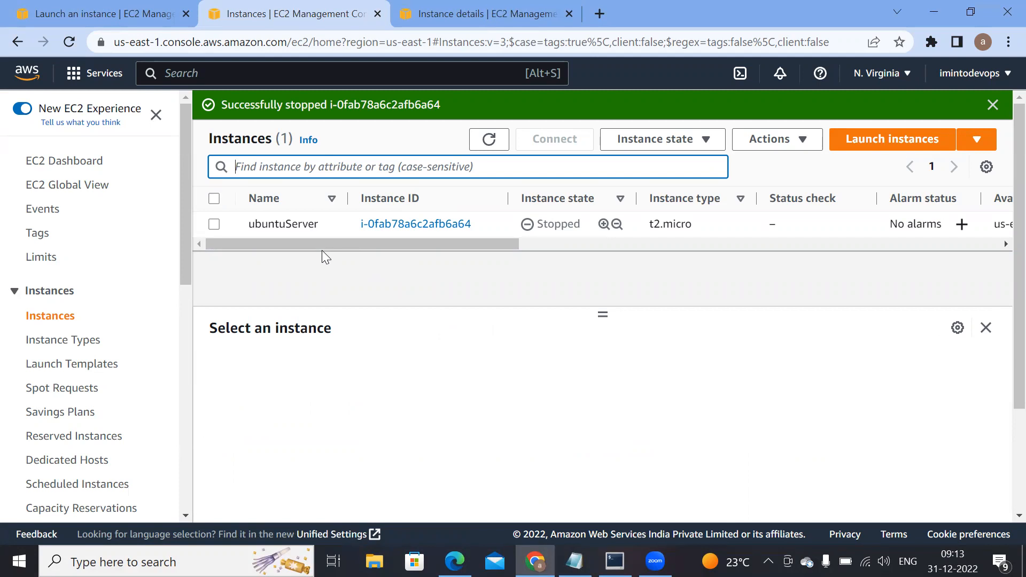
{"action": "left_click", "coordinate": [323, 232]}
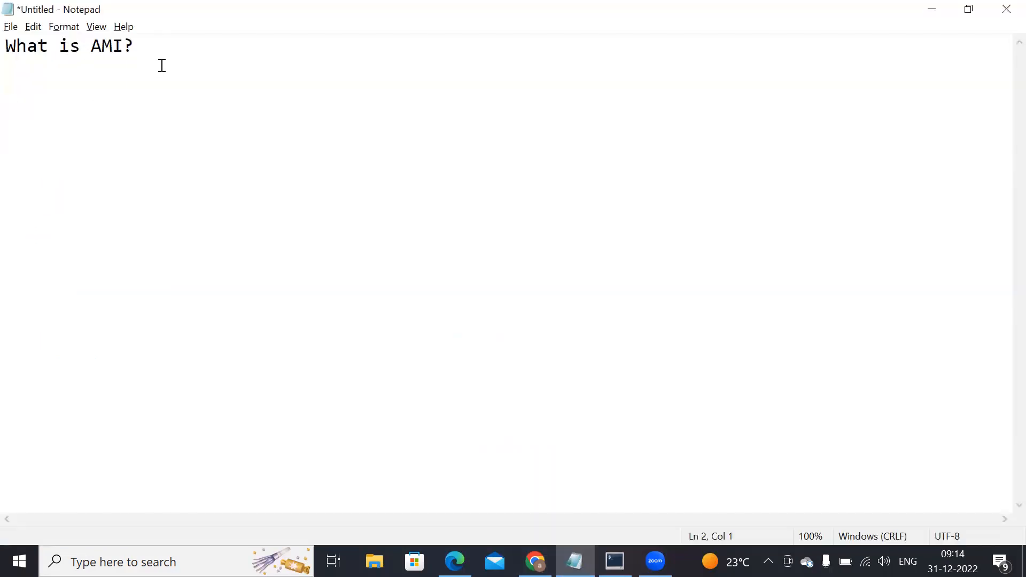
Step: Write "Amazon Machine Image" on a new line beneath the heading "What is AMI?"
{"action": "left_click_drag", "start_coordinate": [140, 46], "coordinate": [9, 40]}
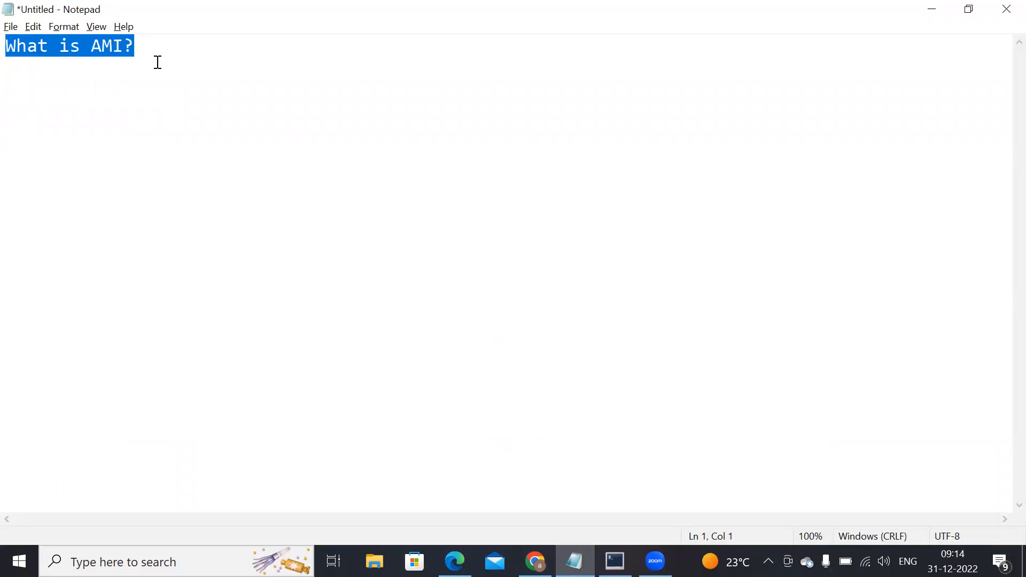
{"action": "left_click", "coordinate": [142, 47]}
{"action": "key", "text": "Return"}
{"action": "type", "text": "Amam"}
{"action": "key", "text": "BackSpace"}
{"action": "type", "text": "zon MAa"}
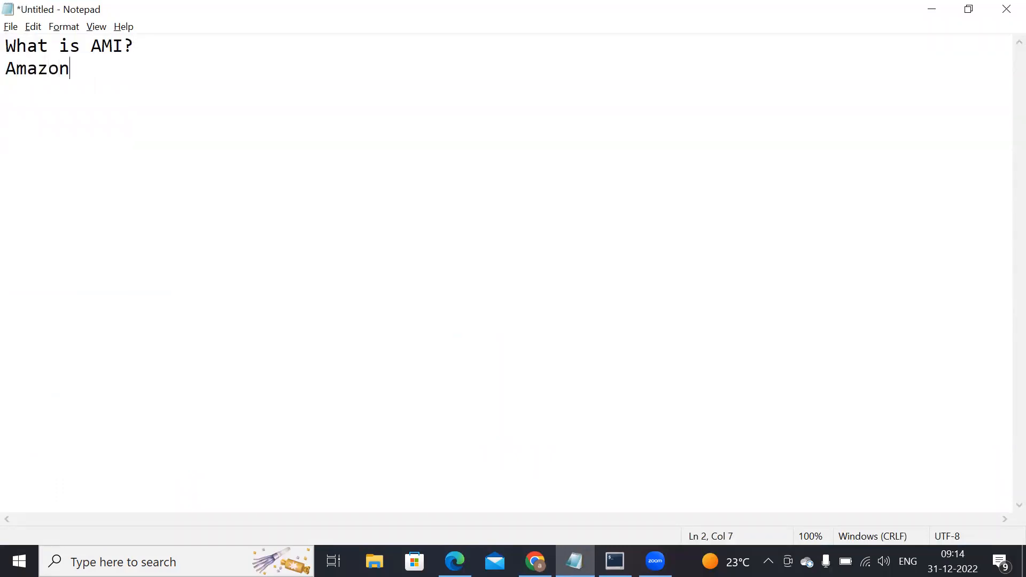
{"action": "key", "text": "BackSpace"}
{"action": "key", "text": "BackSpace"}
{"action": "type", "text": "achi"}
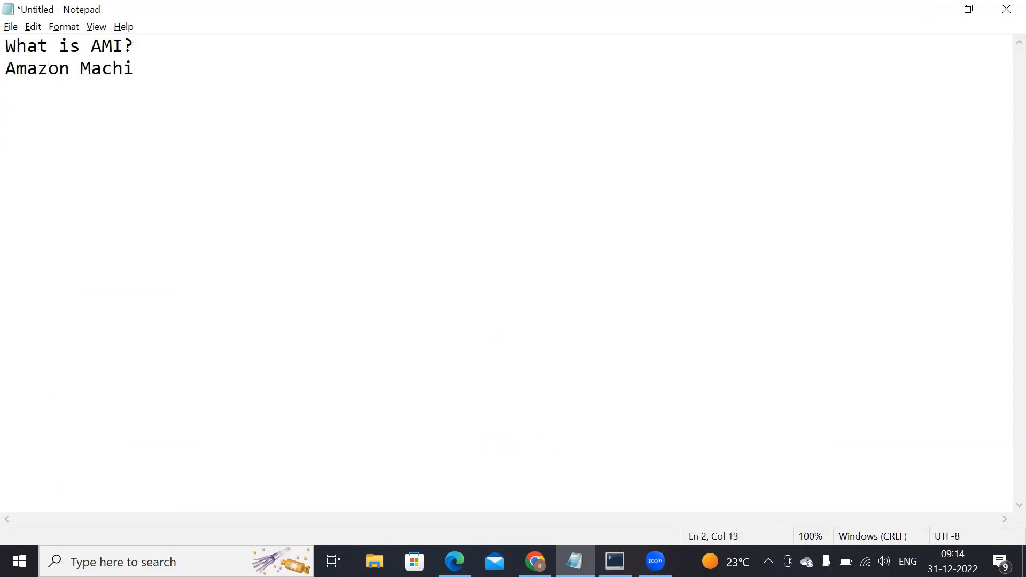
{"action": "type", "text": "ne Image -"}
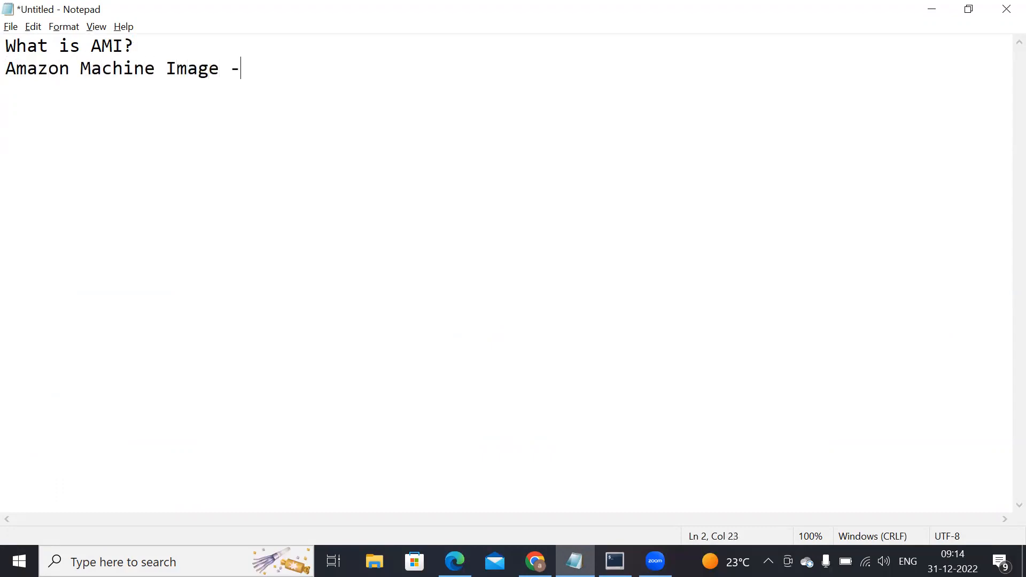
{"action": "type", "text": " blueprint "}
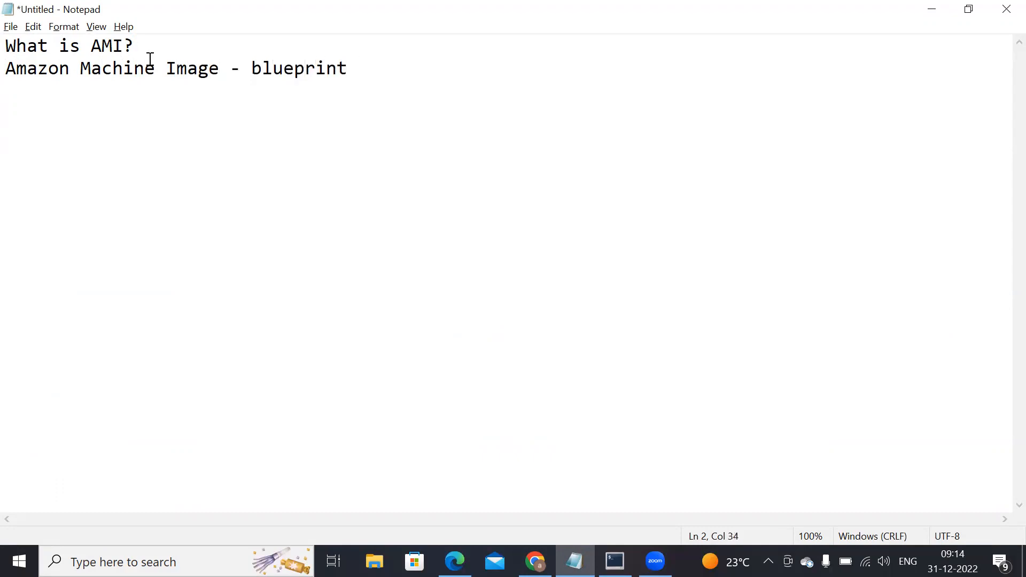
{"action": "type", "text": "of an ec2 instance"}
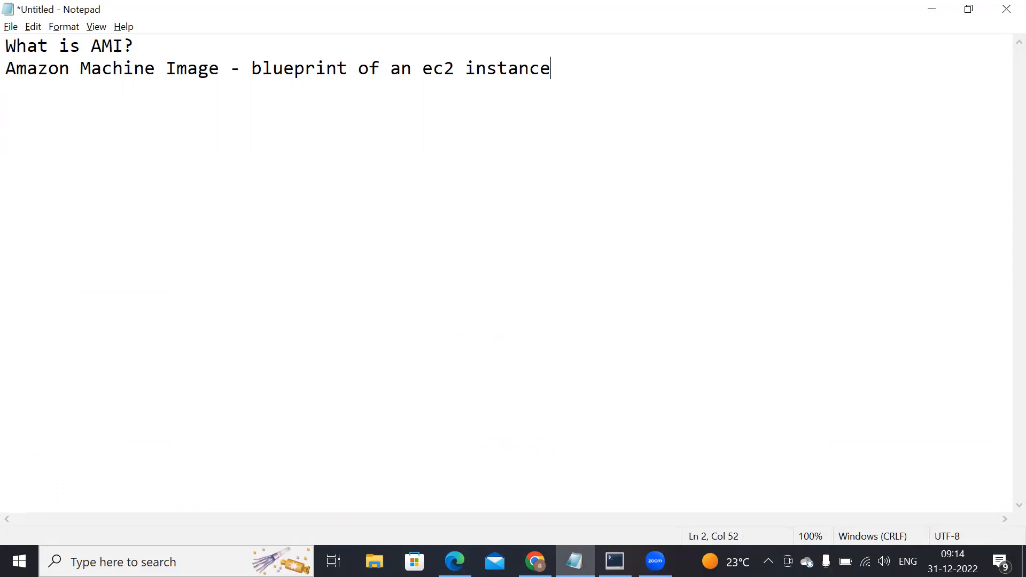
Step: Leave a blank line below the AMI definition and add the note "Lauch the Instnace from AMI"
{"action": "left_click_drag", "start_coordinate": [6, 68], "coordinate": [215, 64]}
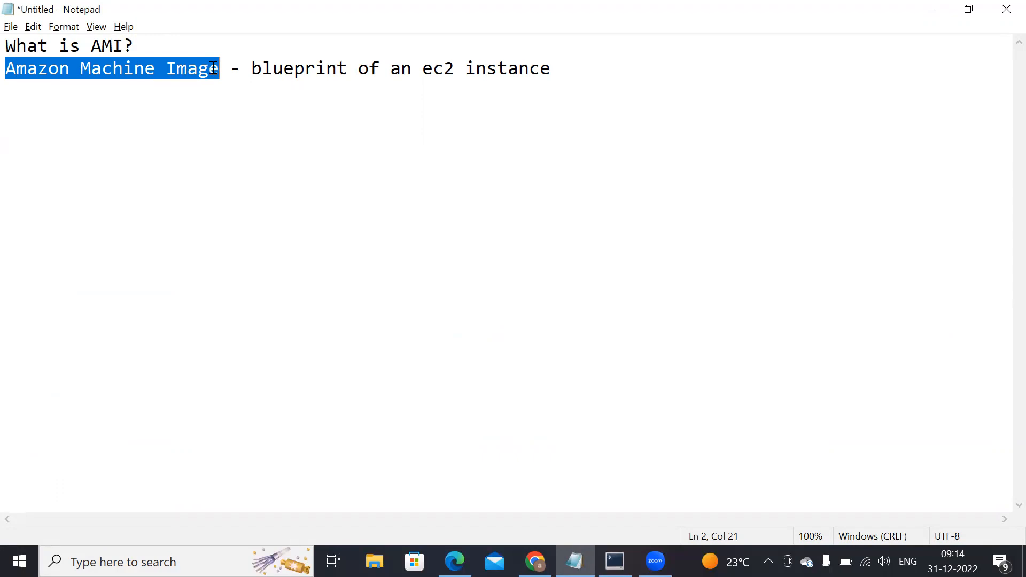
{"action": "left_click_drag", "start_coordinate": [252, 68], "coordinate": [346, 69]}
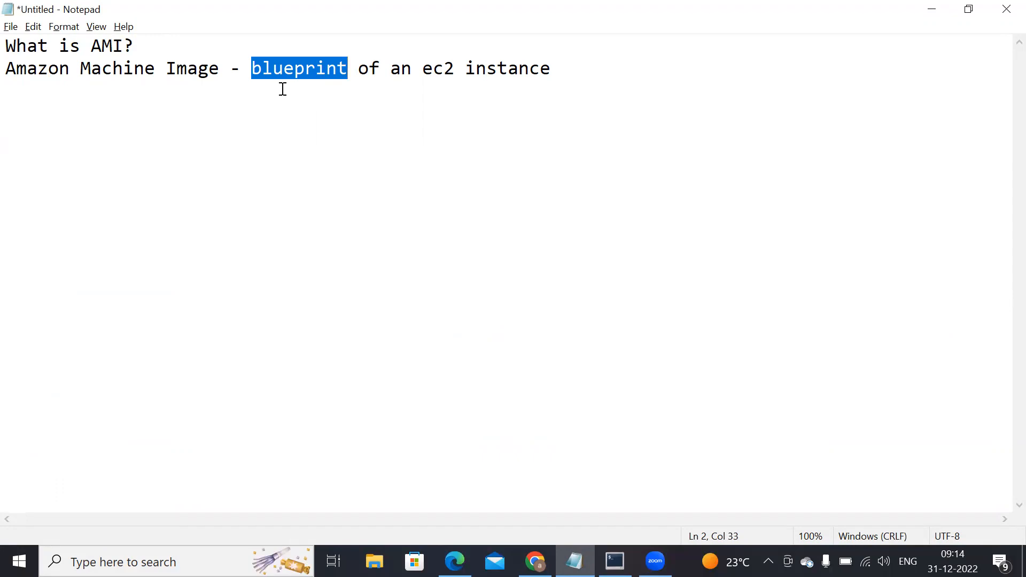
{"action": "left_click", "coordinate": [559, 69]}
{"action": "key", "text": "Return"}
{"action": "key", "text": "Return"}
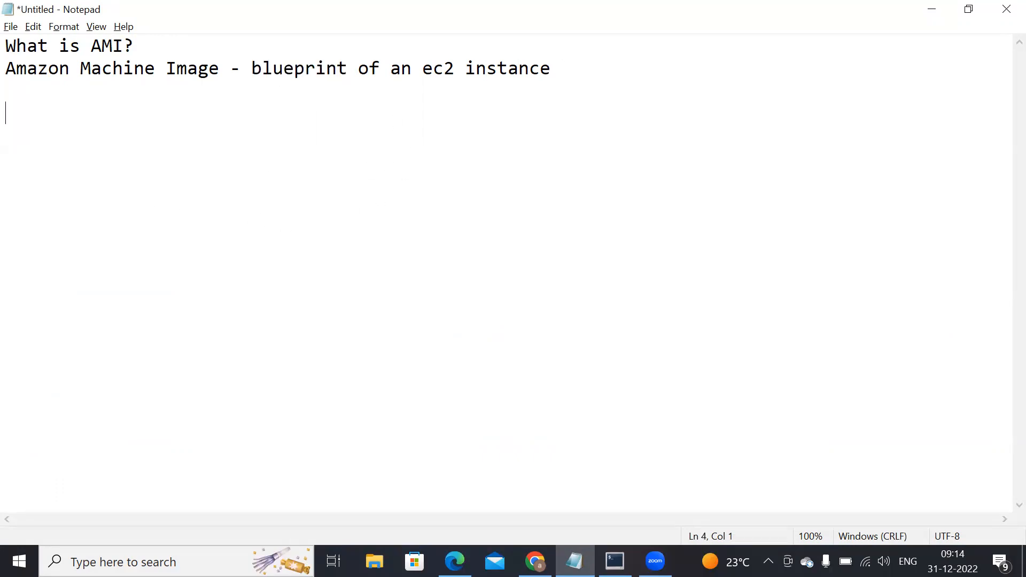
{"action": "type", "text": "Lauch the "}
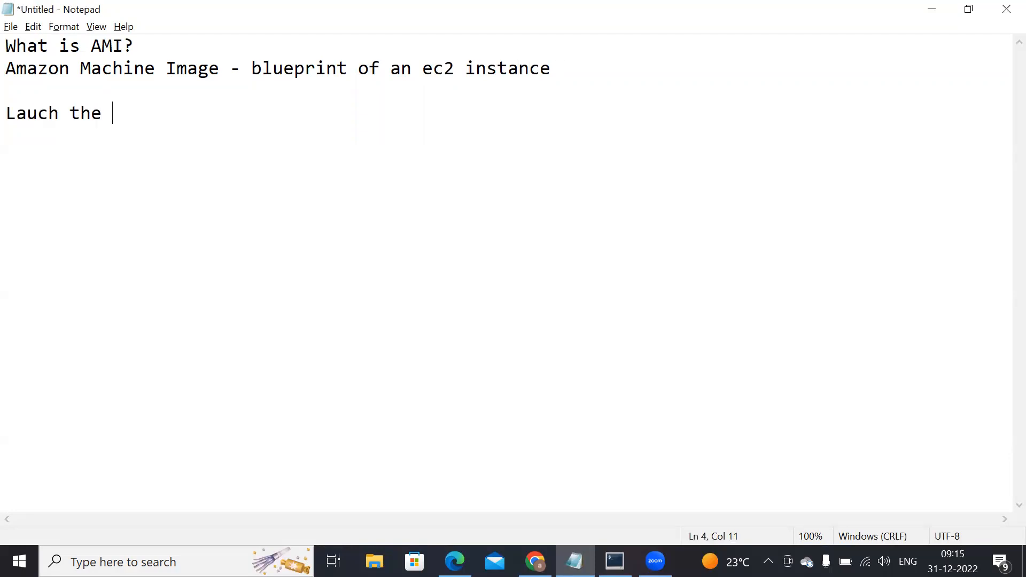
{"action": "type", "text": "Instnace from AMI"}
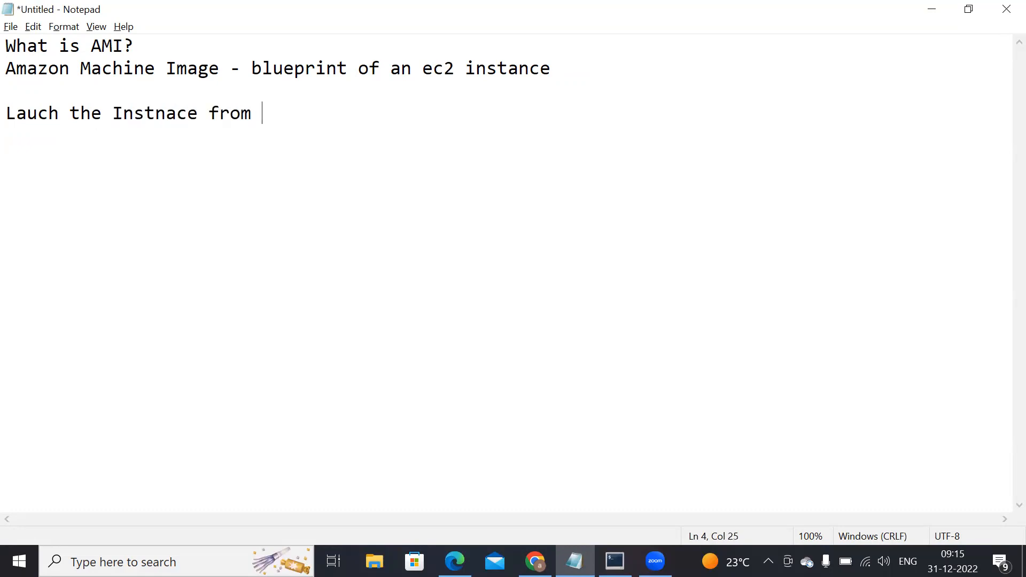
{"action": "key", "text": "Return"}
Step: Find the Paint app through the Windows search and open it
{"action": "left_click", "coordinate": [157, 562]}
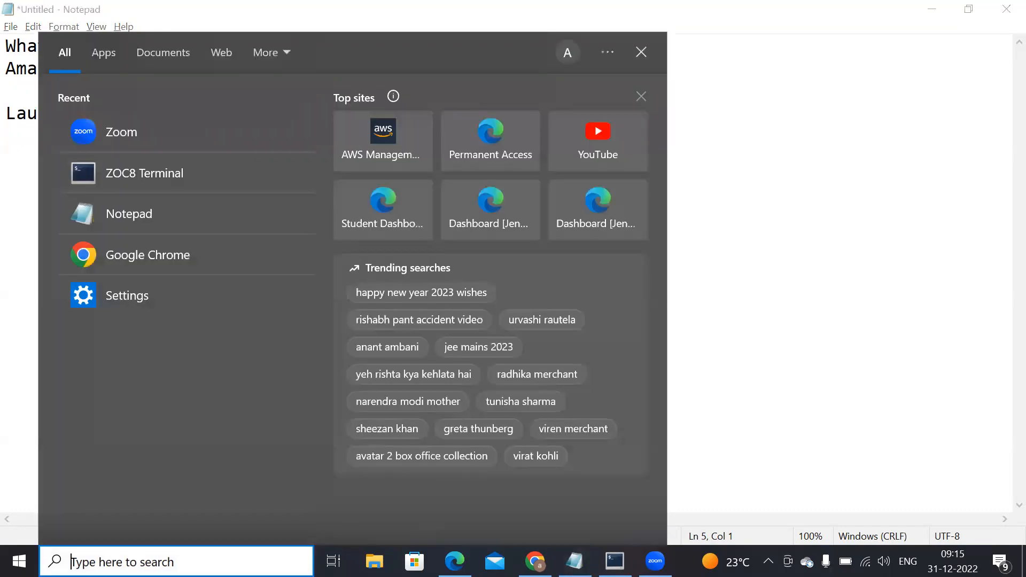
{"action": "type", "text": "Paint"}
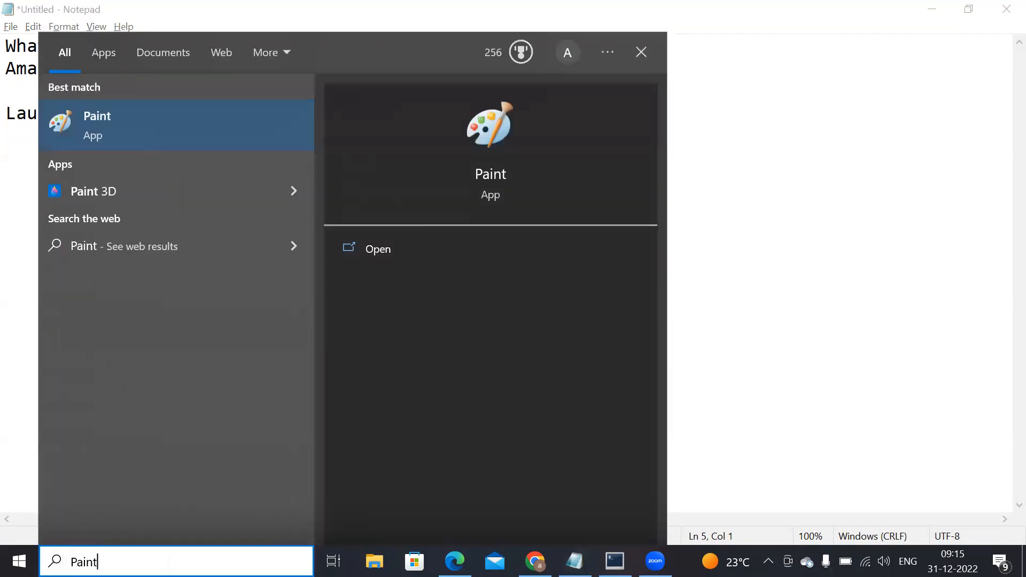
{"action": "key", "text": "Return"}
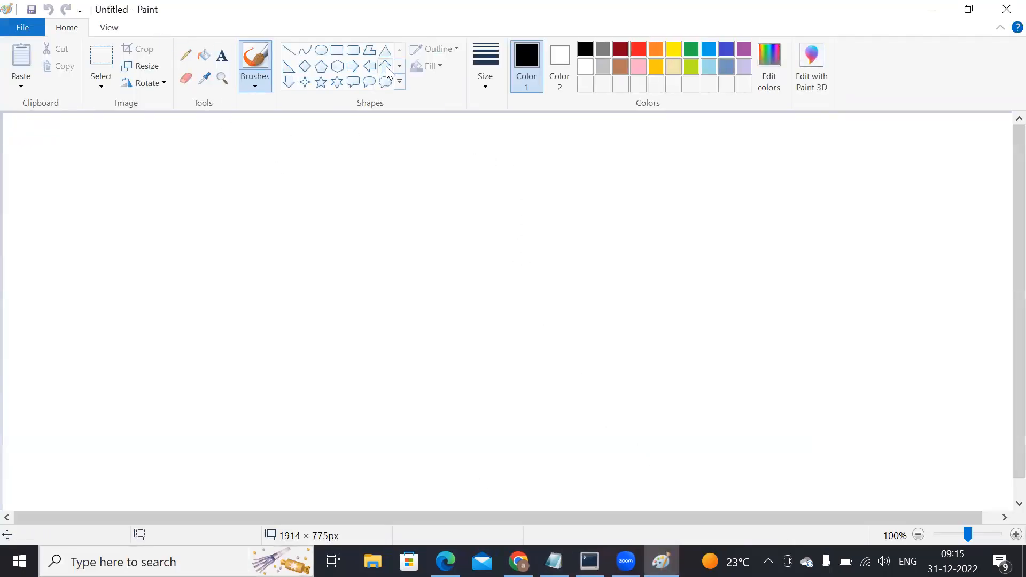
Step: Draw a black square outline about 361 × 362 px on the canvas and label it "ubuntu" above its upper edge
{"action": "left_click", "coordinate": [337, 51]}
{"action": "left_click_drag", "start_coordinate": [111, 196], "coordinate": [304, 389]}
{"action": "left_click", "coordinate": [222, 56]}
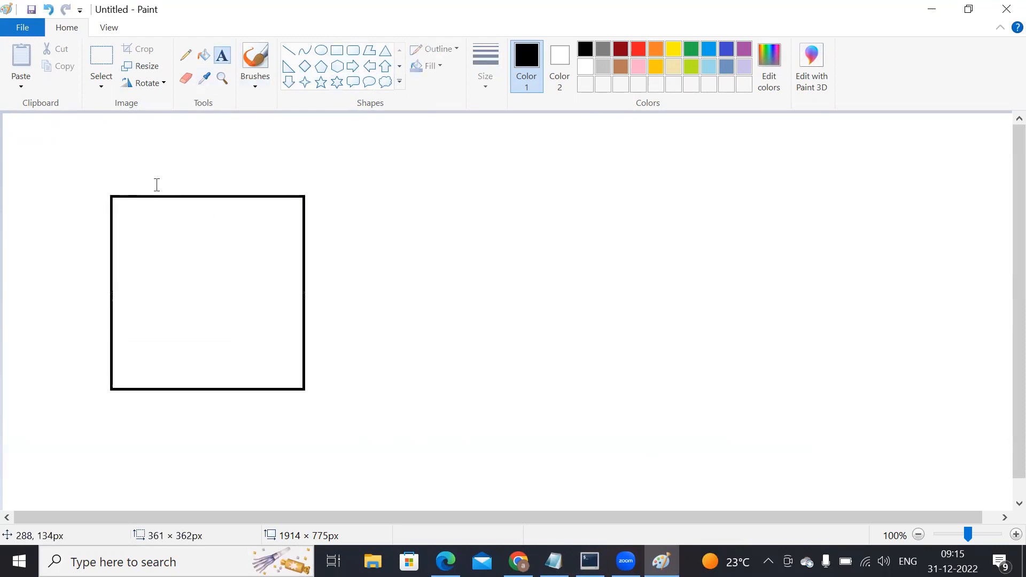
{"action": "left_click", "coordinate": [148, 179]}
{"action": "type", "text": "ubuntu"}
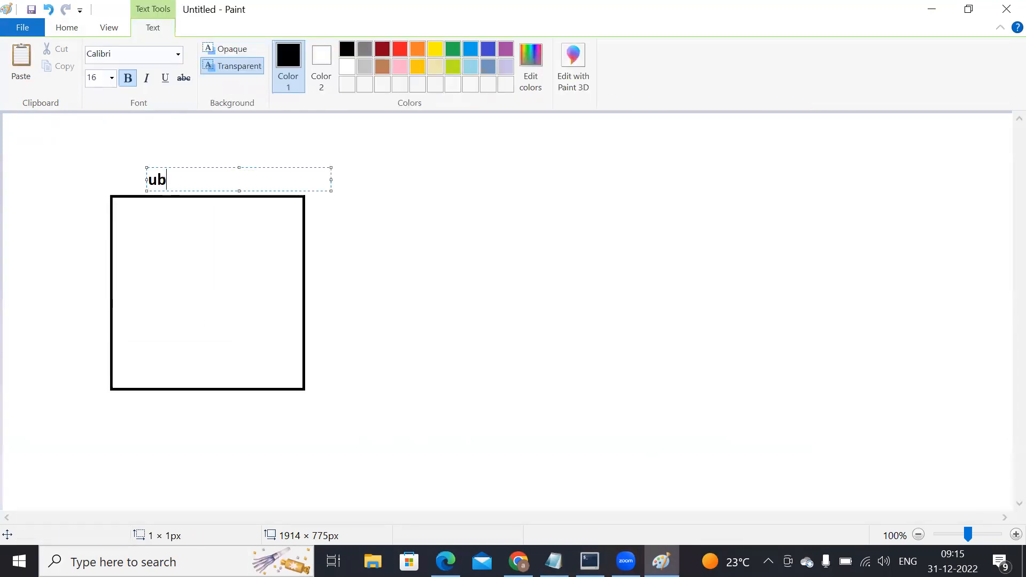
Step: List apt, vim, wget, curl, ansible and docker on separate lines of text inside the square
{"action": "left_click", "coordinate": [151, 220]}
{"action": "left_click", "coordinate": [146, 222]}
{"action": "type", "text": "apt"}
{"action": "key", "text": "Return"}
{"action": "type", "text": "vim"}
{"action": "key", "text": "Return"}
{"action": "type", "text": "wget"}
{"action": "key", "text": "Return"}
{"action": "type", "text": "curl"}
{"action": "key", "text": "Return"}
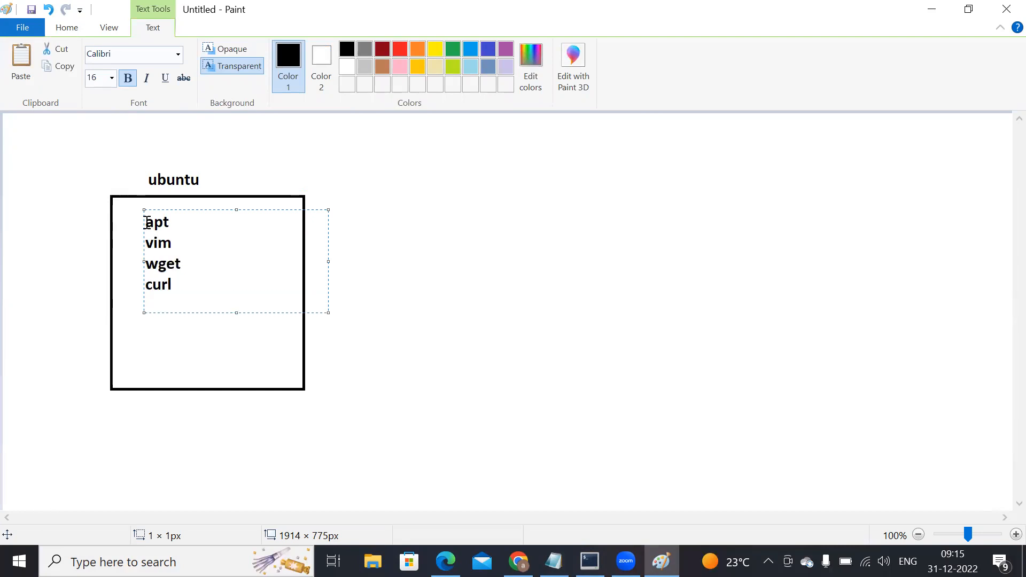
{"action": "type", "text": "ansible"}
{"action": "key", "text": "Return"}
{"action": "type", "text": "docker"}
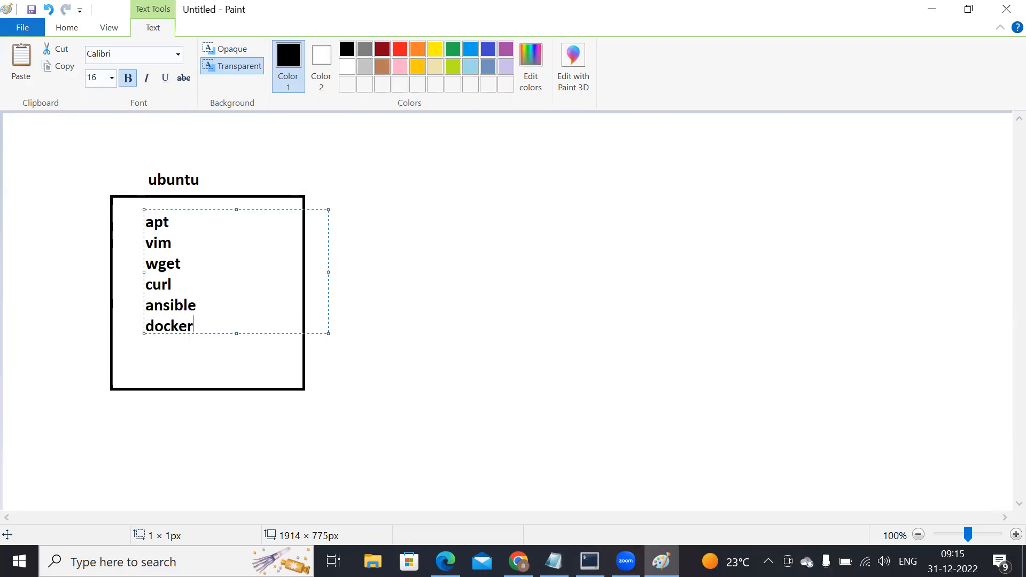
Step: Add "1CPU & 1GB" after a blank line below docker and finish the text block
{"action": "key", "text": "Return"}
{"action": "key", "text": "Return"}
{"action": "type", "text": "1CPU"}
{"action": "key", "text": "Return"}
{"action": "key", "text": "BackSpace"}
{"action": "type", "text": "& 1GB"}
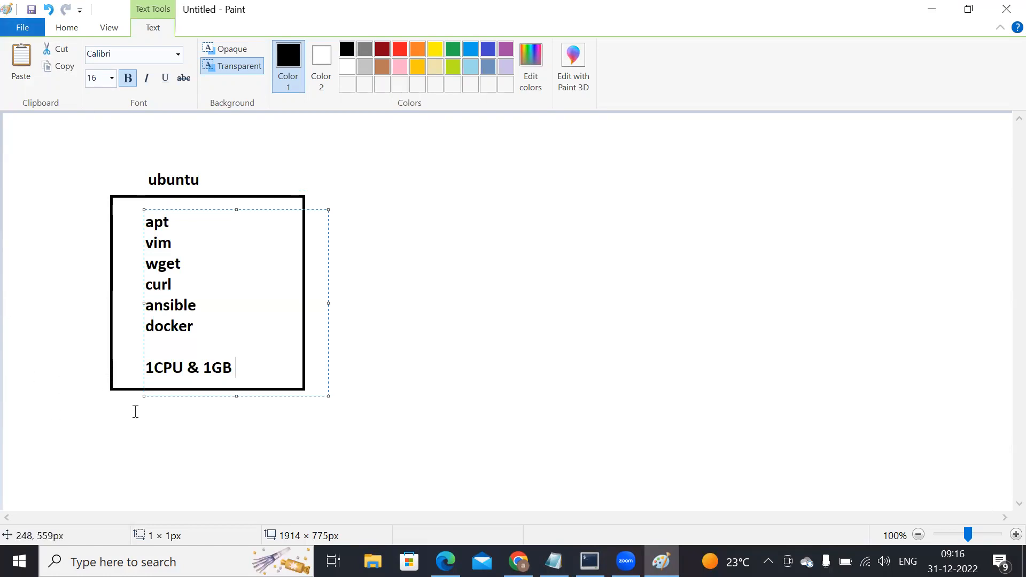
{"action": "left_click", "coordinate": [250, 314]}
{"action": "left_click", "coordinate": [352, 305]}
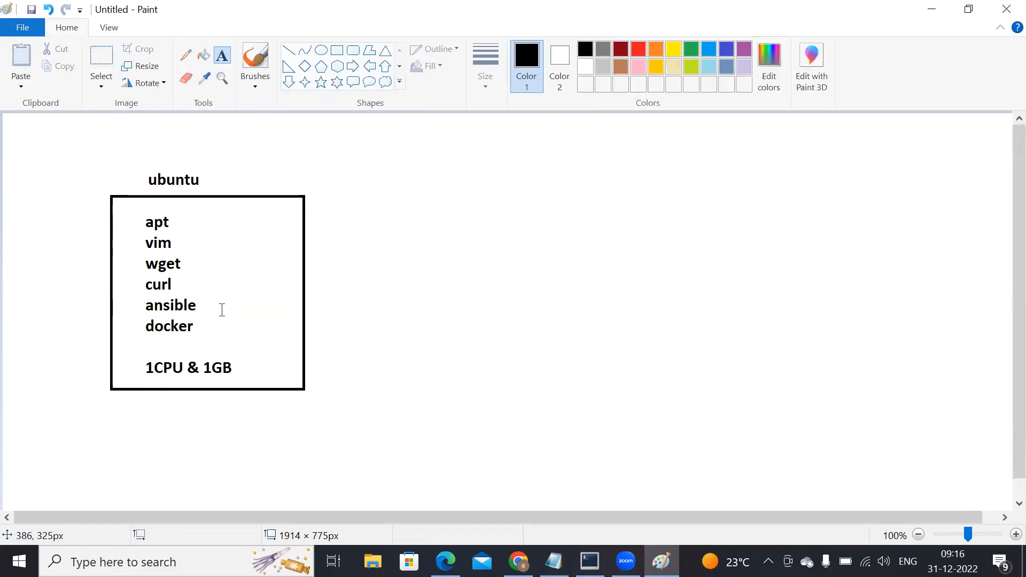
Step: Draw a narrow, slightly wider rectangle just beneath the square and write "ubuntu" inside it
{"action": "left_click", "coordinate": [337, 51]}
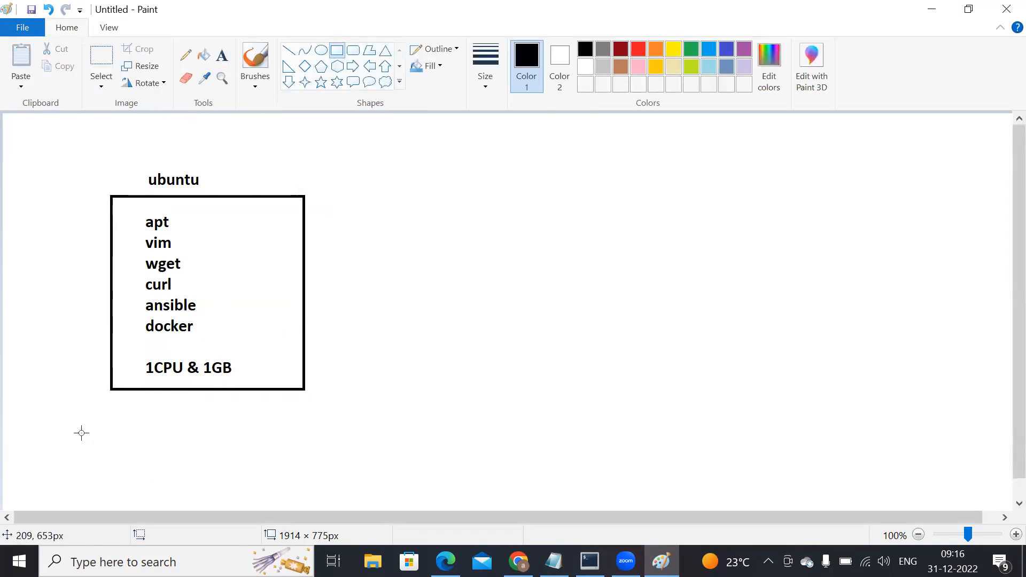
{"action": "left_click_drag", "start_coordinate": [90, 397], "coordinate": [325, 422]}
{"action": "left_click", "coordinate": [222, 55]}
{"action": "left_click", "coordinate": [137, 414]}
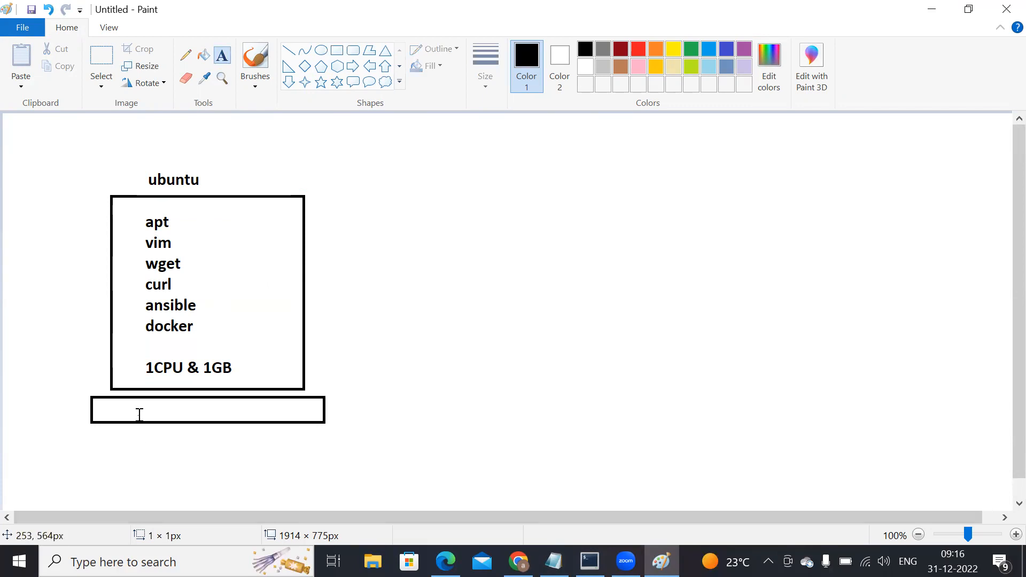
{"action": "type", "text": "ubuntu"}
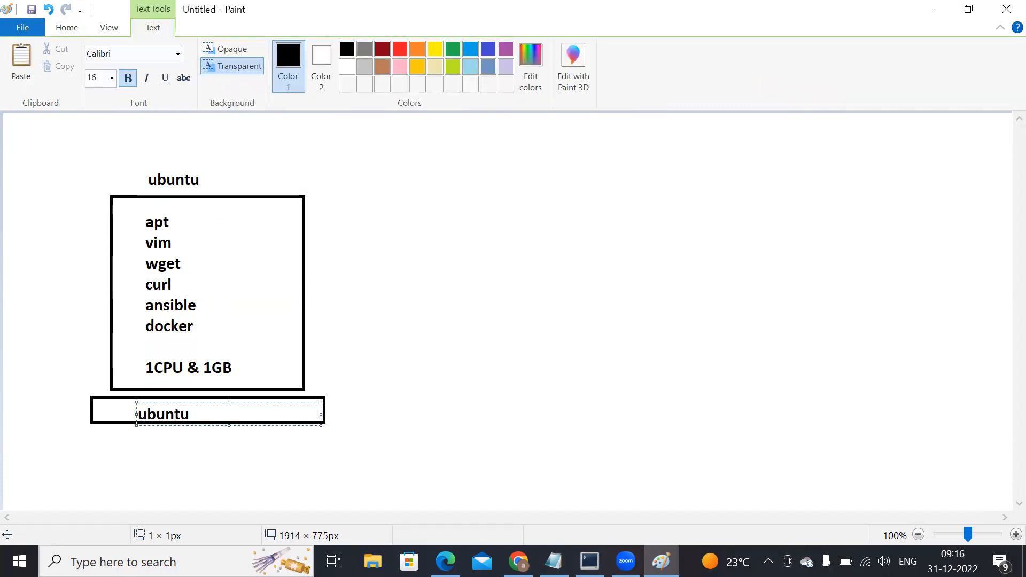
{"action": "left_click", "coordinate": [39, 305]}
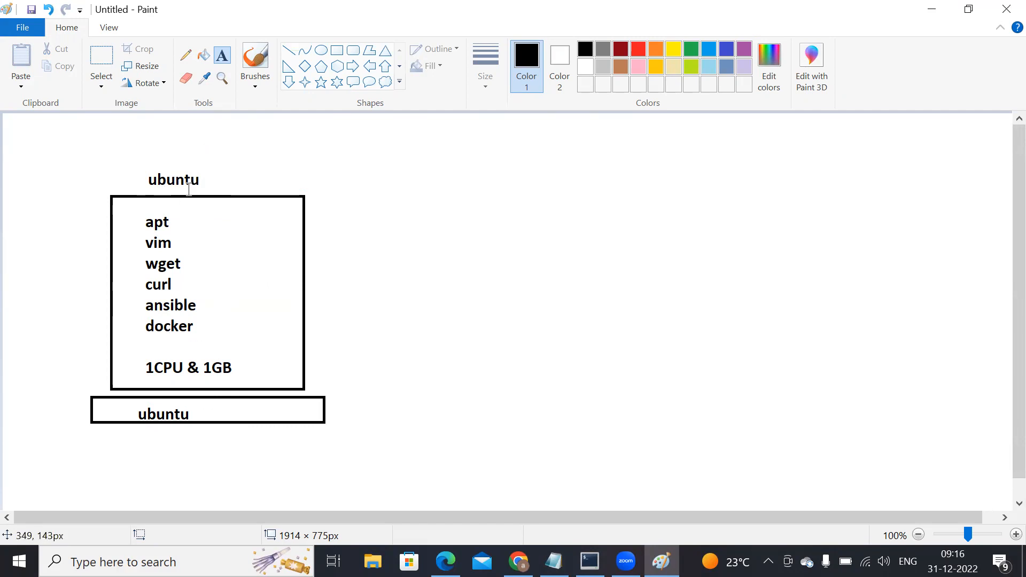
Step: Duplicate the whole ubuntu server diagram and place the copy beside the original on its right
{"action": "left_click", "coordinate": [101, 56]}
{"action": "mouse_move", "coordinate": [57, 140]}
{"action": "left_mouse_down"}
{"action": "mouse_move", "coordinate": [216, 314]}
{"action": "mouse_move", "coordinate": [352, 408]}
{"action": "mouse_move", "coordinate": [353, 447]}
{"action": "left_mouse_up"}
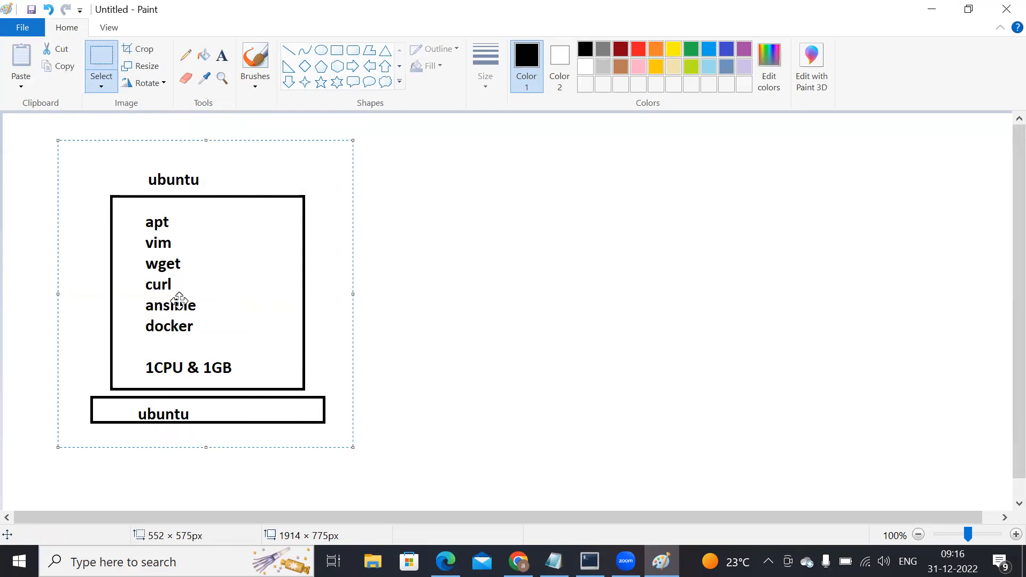
{"action": "key", "text": "ctrl+c"}
{"action": "key", "text": "ctrl+v"}
{"action": "mouse_move", "coordinate": [158, 272]}
{"action": "left_mouse_down"}
{"action": "mouse_move", "coordinate": [537, 278]}
{"action": "mouse_move", "coordinate": [552, 298]}
{"action": "left_mouse_up"}
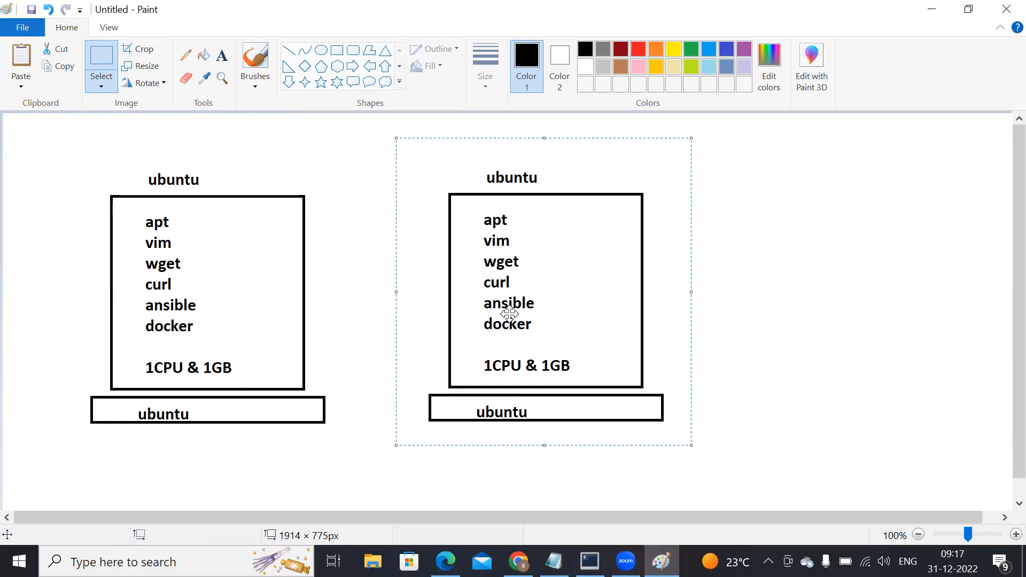
Step: Add the text label "AMi" above the copied diagram, to the right of its ubuntu heading
{"action": "left_click", "coordinate": [224, 54]}
{"action": "left_click", "coordinate": [562, 158]}
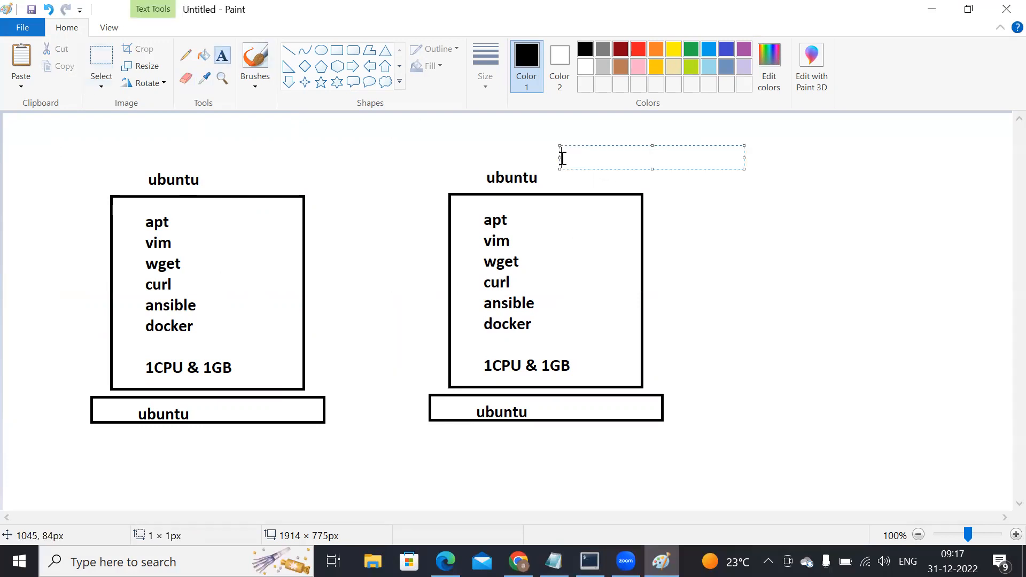
{"action": "type", "text": "AMi"}
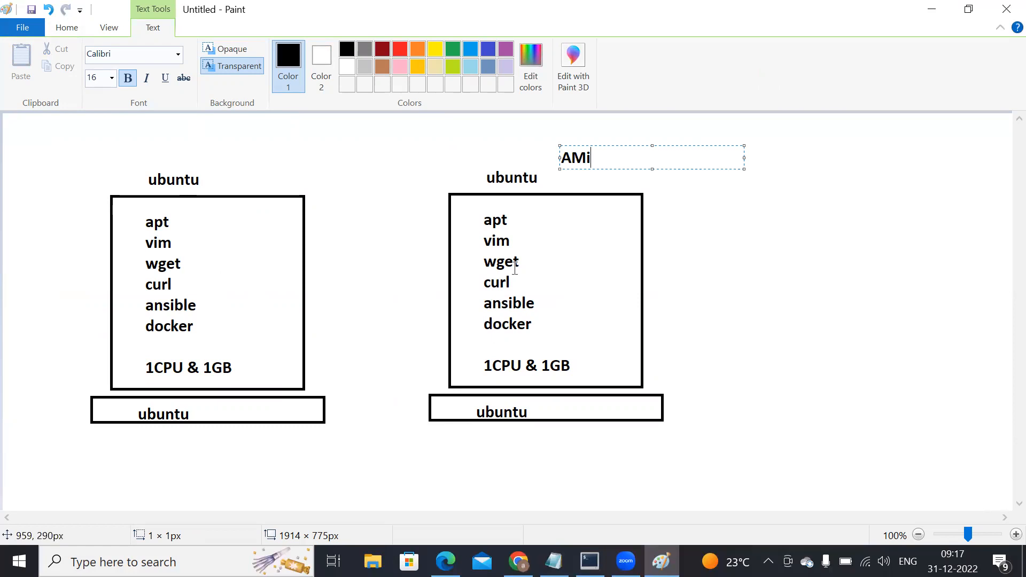
Step: Switch to Chrome and open the EC2 form for launching a new instance at its Amazon Machine Image section
{"action": "left_click", "coordinate": [518, 561]}
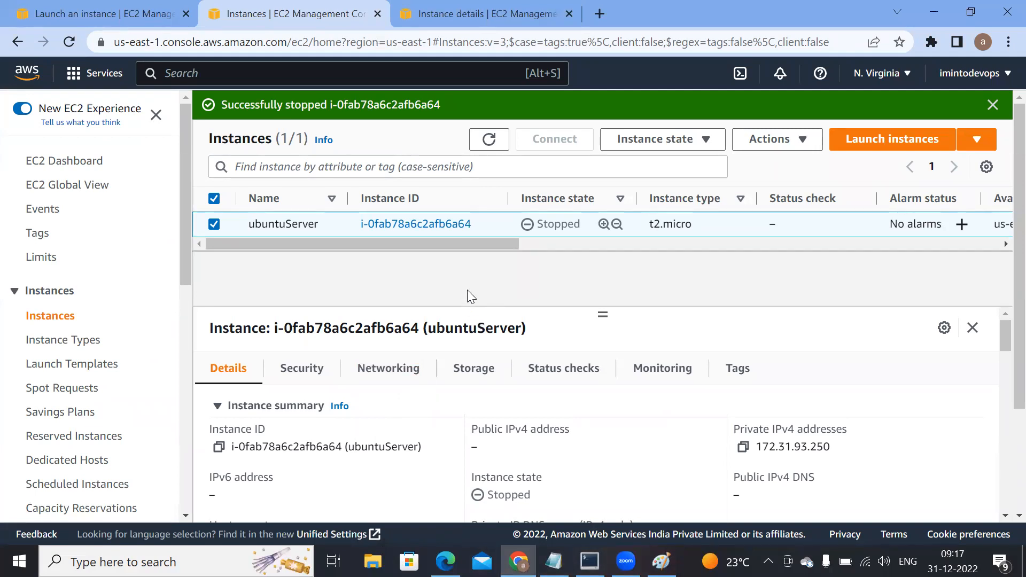
{"action": "left_click", "coordinate": [879, 143]}
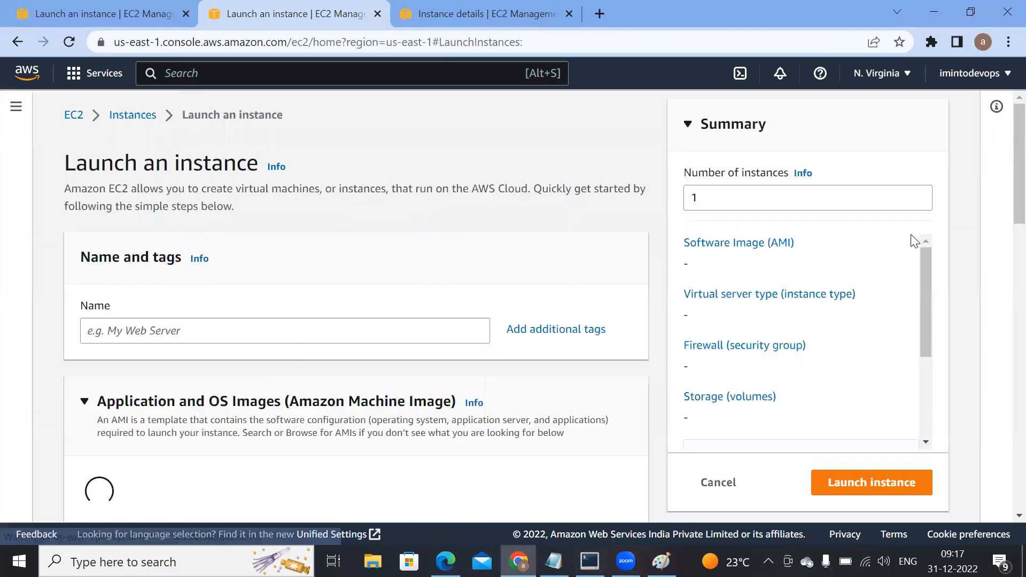
{"action": "scroll", "coordinate": [321, 384], "scroll_direction": "down", "scroll_amount": 1}
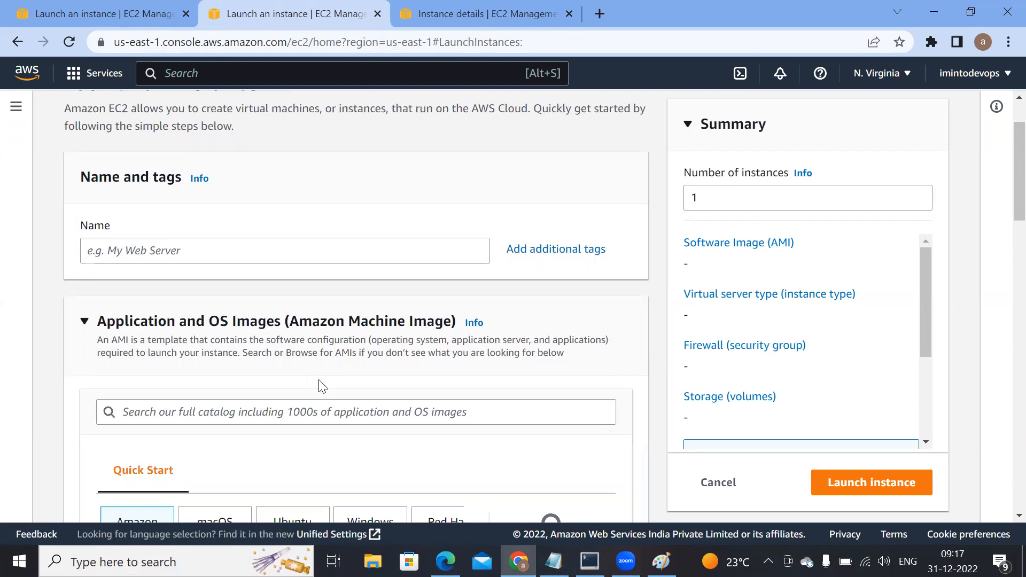
Step: Choose Ubuntu as the quick-start image for the new instance and review the selected Ubuntu Server 22.04 LTS AMI's details
{"action": "scroll", "coordinate": [320, 385], "scroll_direction": "down", "scroll_amount": 2}
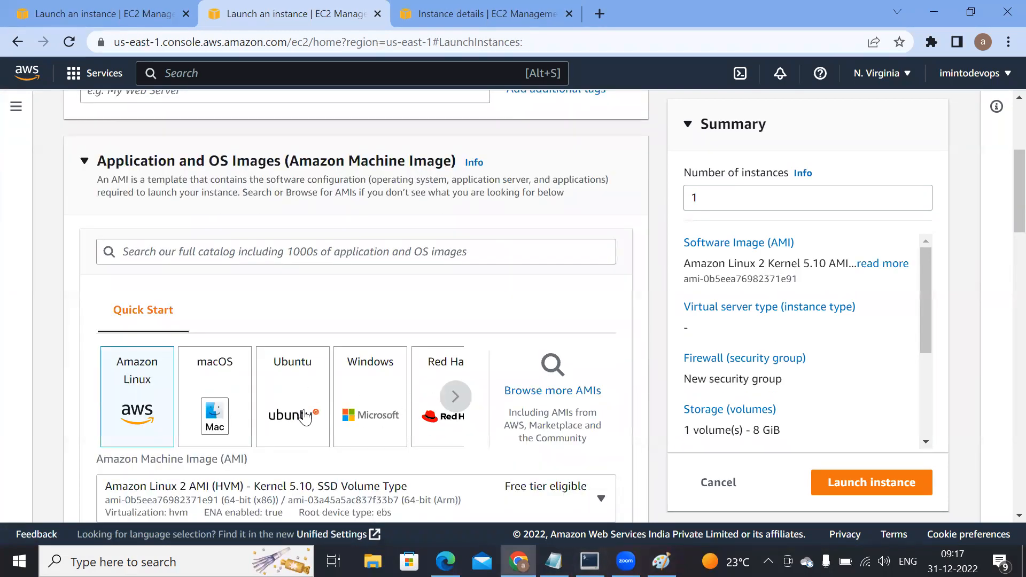
{"action": "left_click", "coordinate": [307, 418]}
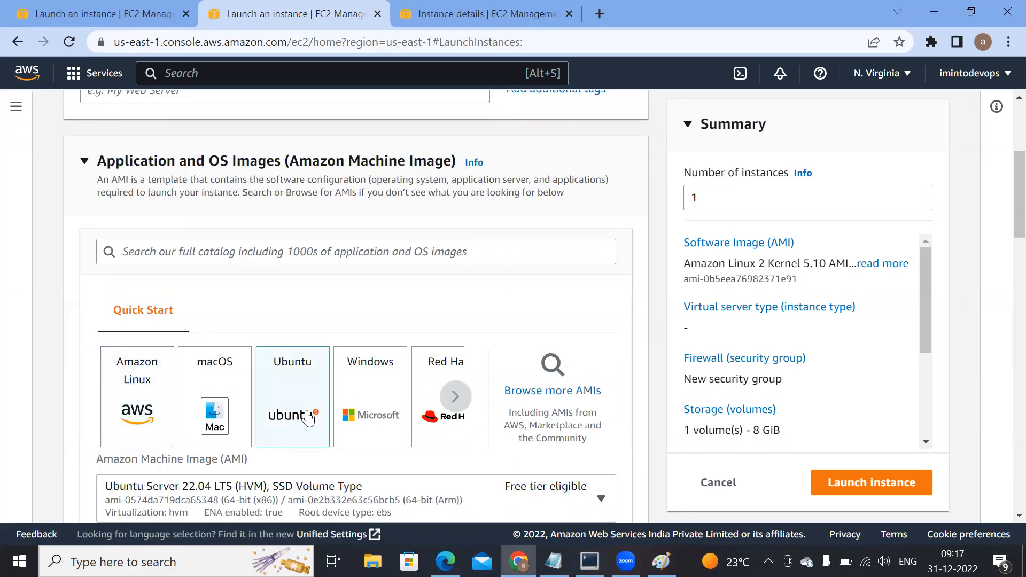
{"action": "scroll", "coordinate": [308, 419], "scroll_direction": "down", "scroll_amount": 3}
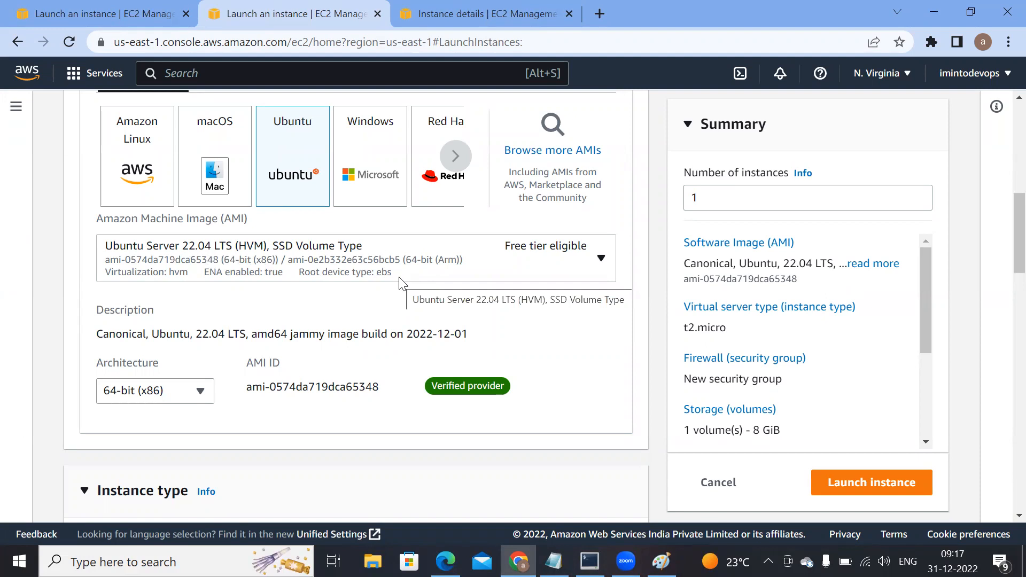
{"action": "scroll", "coordinate": [382, 279], "scroll_direction": "up", "scroll_amount": 3}
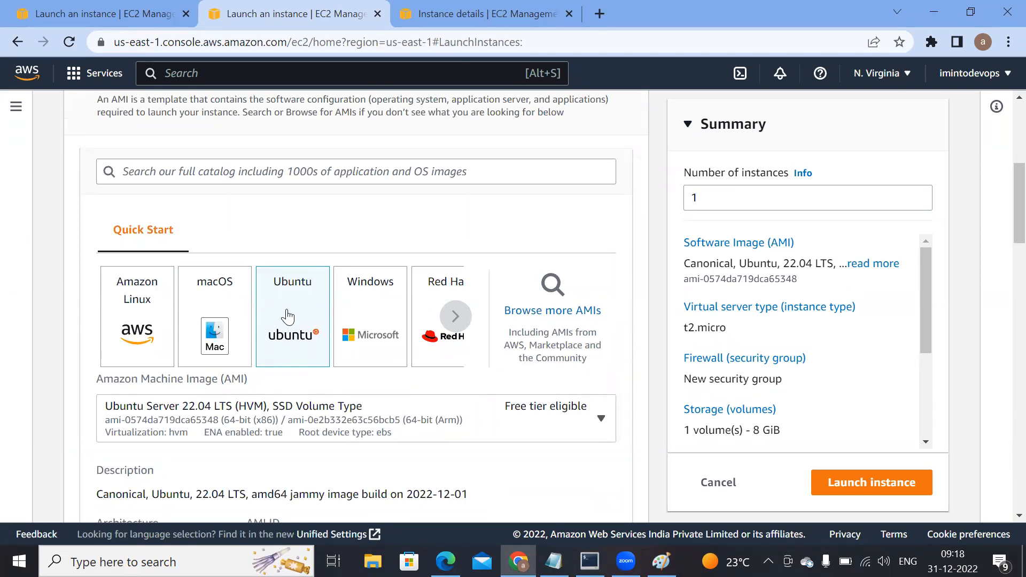
Step: Open the full AMI catalog and look through the Quickstart AMIs and the other AMI categories
{"action": "left_click", "coordinate": [566, 317]}
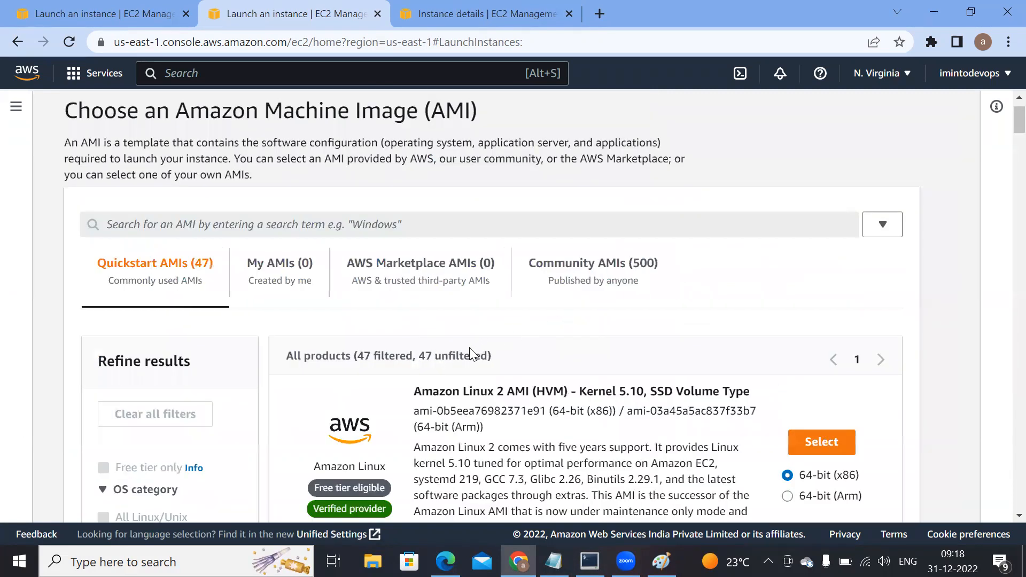
{"action": "scroll", "coordinate": [295, 320], "scroll_direction": "down", "scroll_amount": 10}
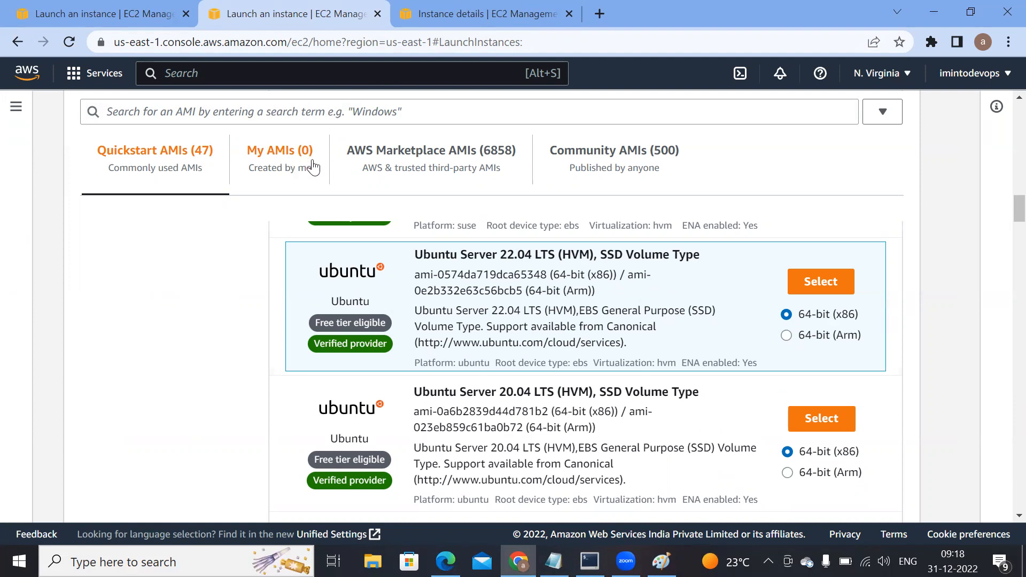
{"action": "scroll", "coordinate": [327, 270], "scroll_direction": "up", "scroll_amount": 4}
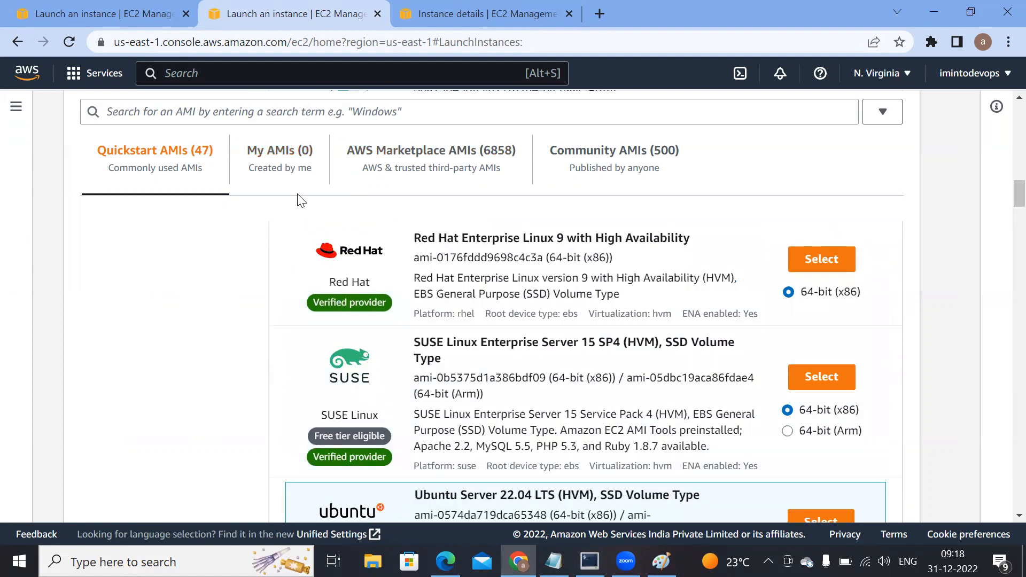
{"action": "scroll", "coordinate": [437, 298], "scroll_direction": "up", "scroll_amount": 1}
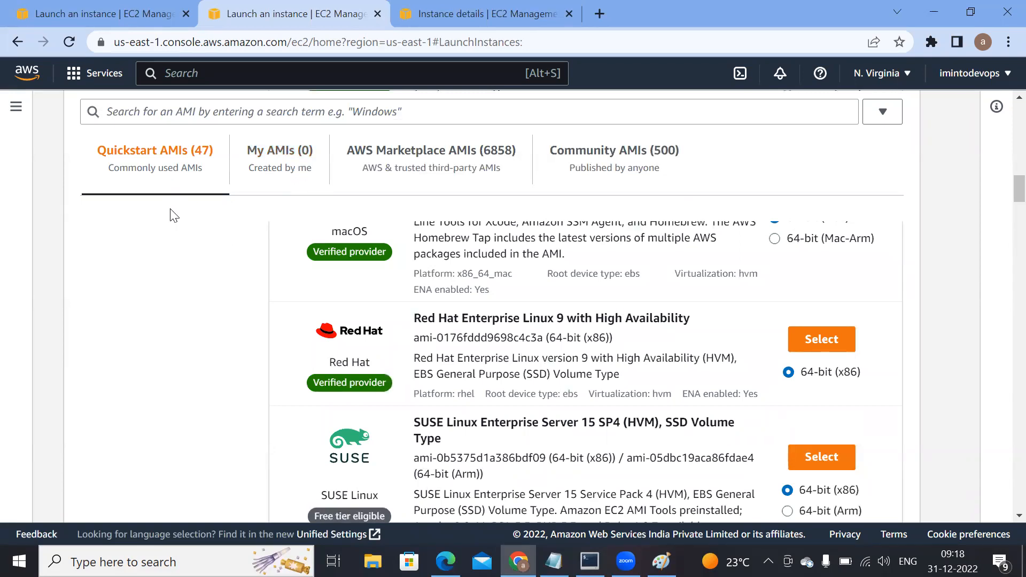
Step: Return to the EC2 instances list and start the ubuntuServer instance
{"action": "left_click", "coordinate": [121, 10]}
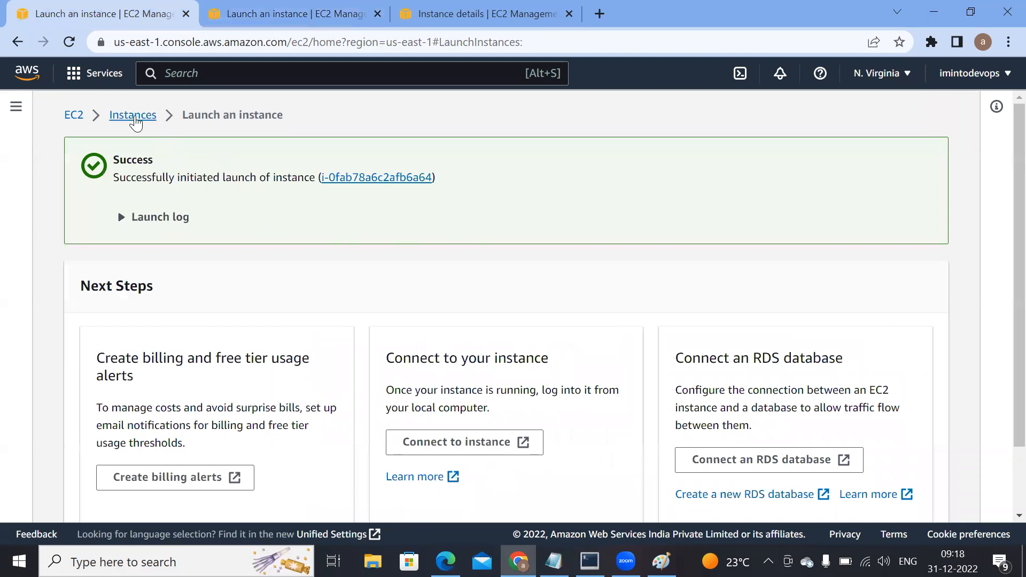
{"action": "left_click", "coordinate": [132, 116]}
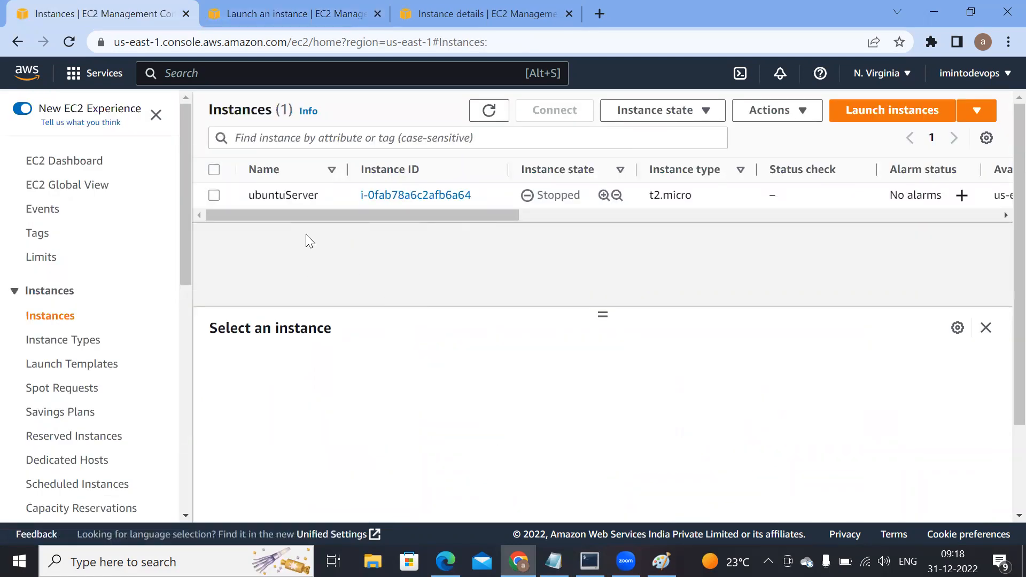
{"action": "left_click", "coordinate": [301, 16]}
{"action": "left_click", "coordinate": [213, 195]}
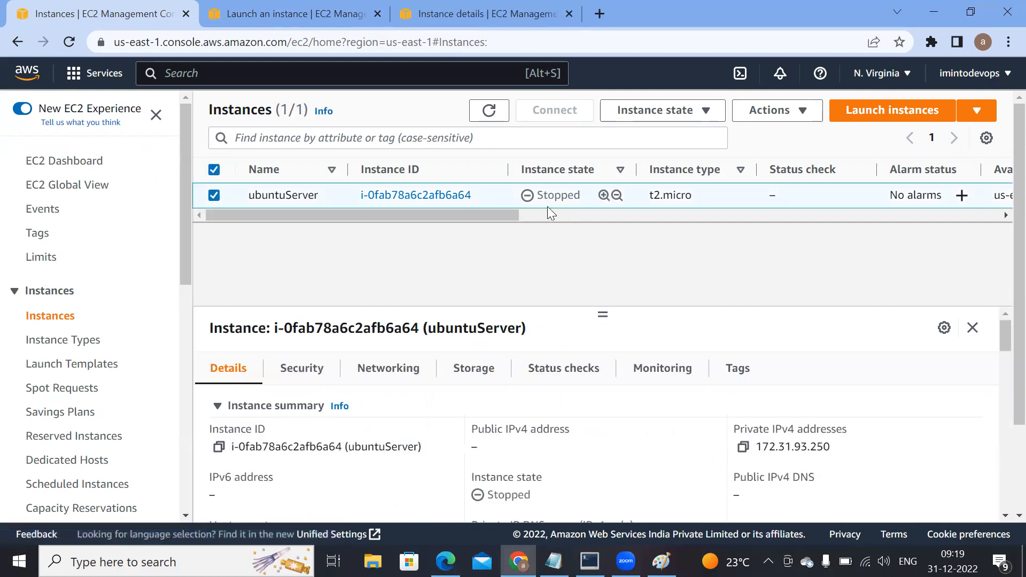
{"action": "left_click", "coordinate": [659, 111]}
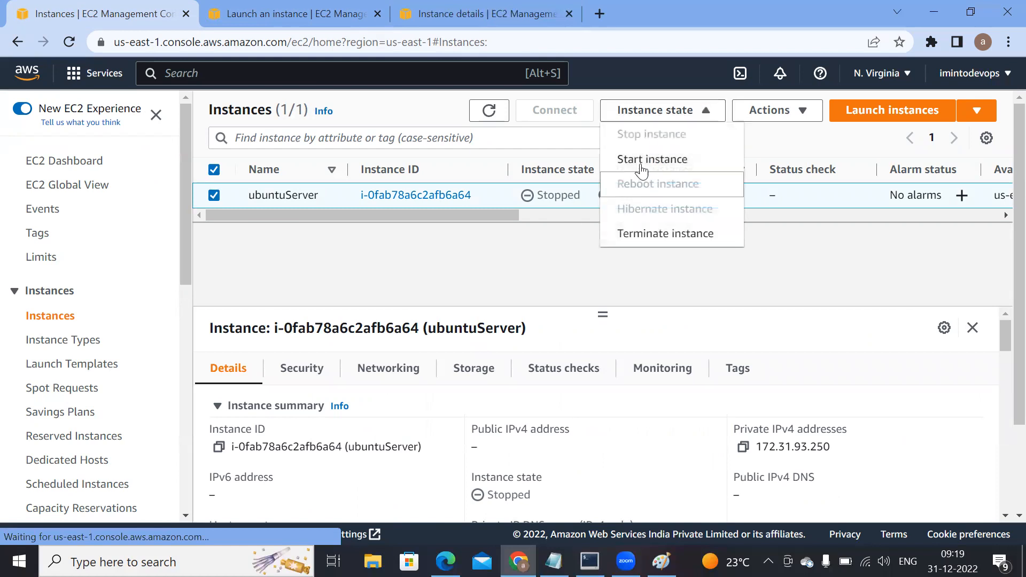
{"action": "left_click", "coordinate": [642, 160]}
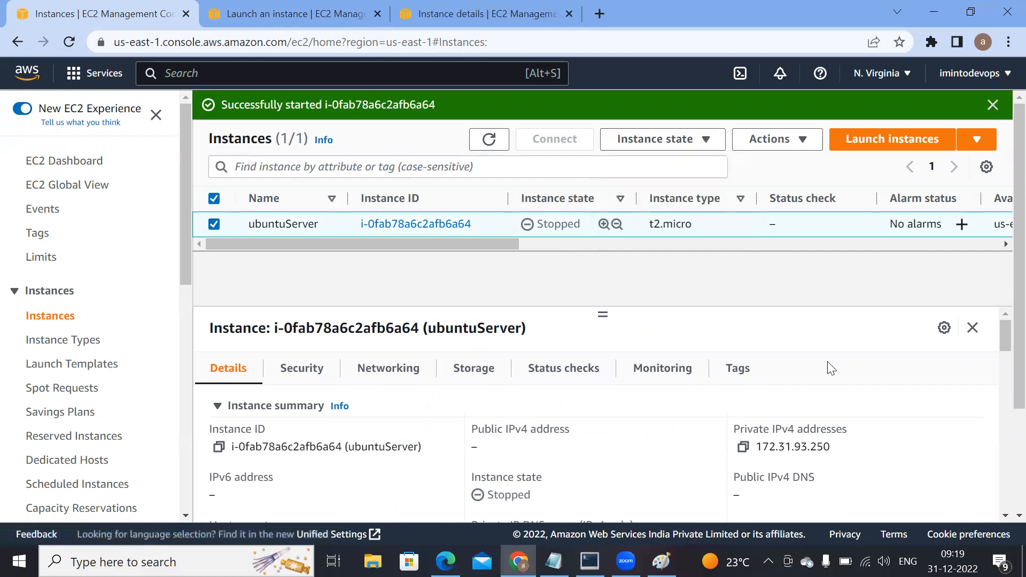
Step: Dismiss the start notification and keep refreshing the instances list to check ubuntuServer's state
{"action": "left_click", "coordinate": [992, 105]}
{"action": "left_click", "coordinate": [485, 113]}
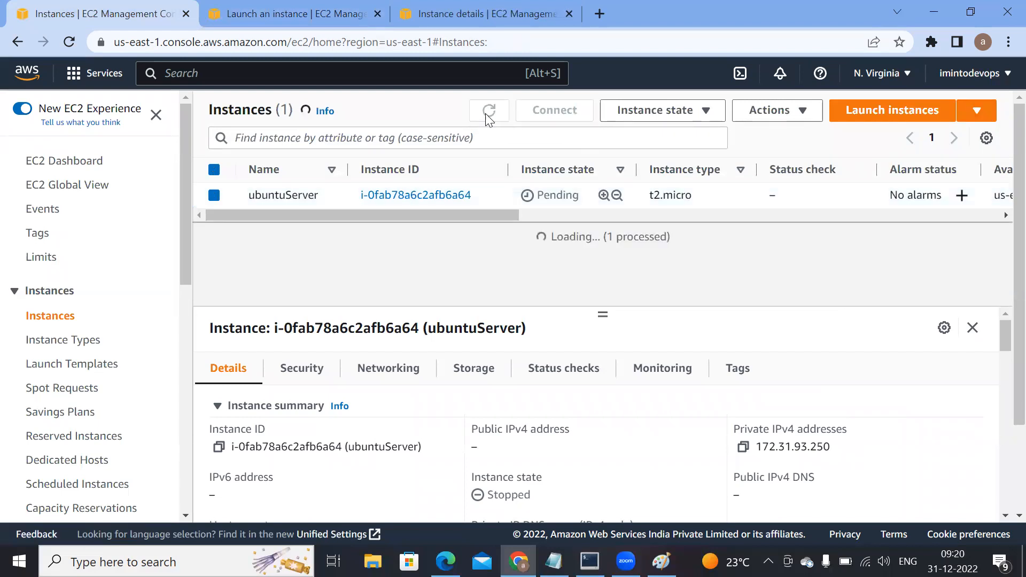
{"action": "double_click", "coordinate": [486, 115]}
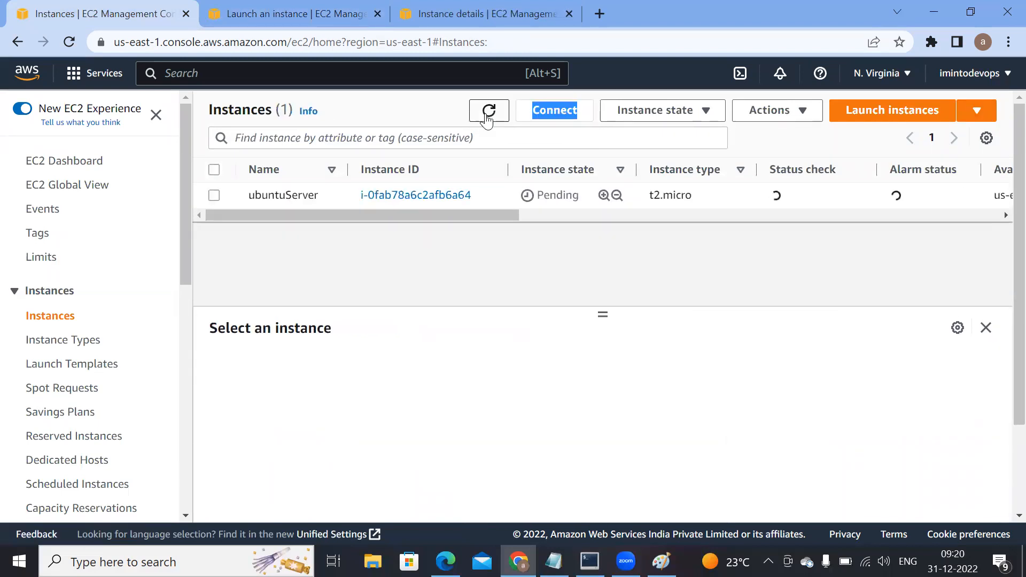
{"action": "left_click", "coordinate": [486, 116]}
{"action": "left_click", "coordinate": [486, 115]}
{"action": "left_click", "coordinate": [486, 115]}
{"action": "left_click", "coordinate": [488, 113]}
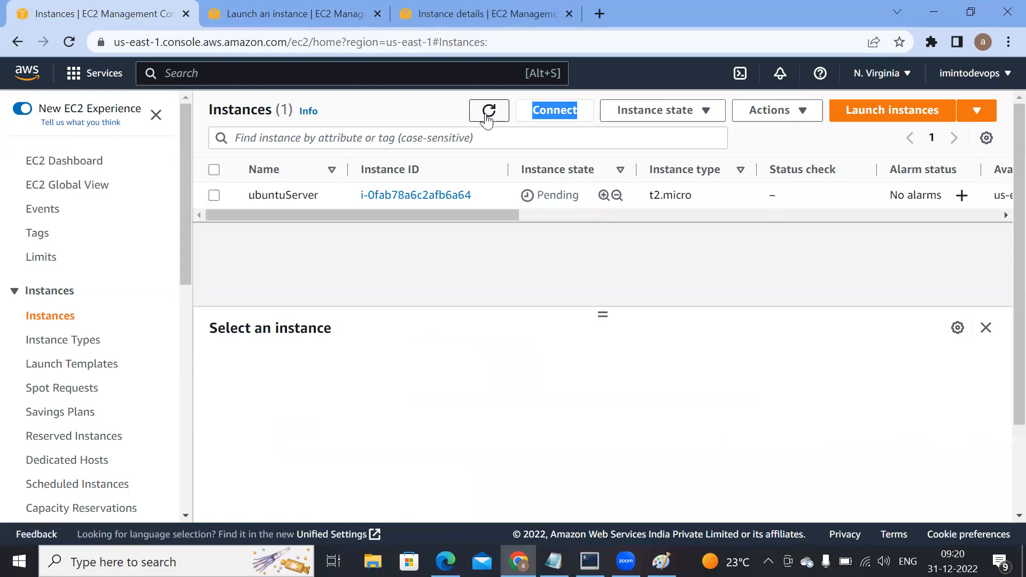
{"action": "left_click", "coordinate": [487, 118]}
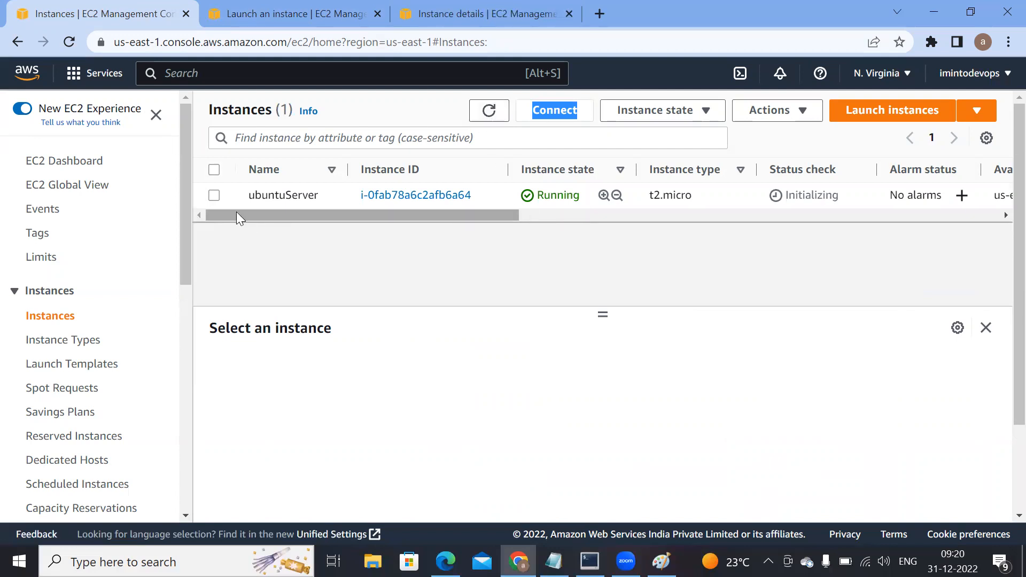
Step: Select the ubuntuServer instance and open the form for creating an image from it
{"action": "left_click", "coordinate": [214, 196]}
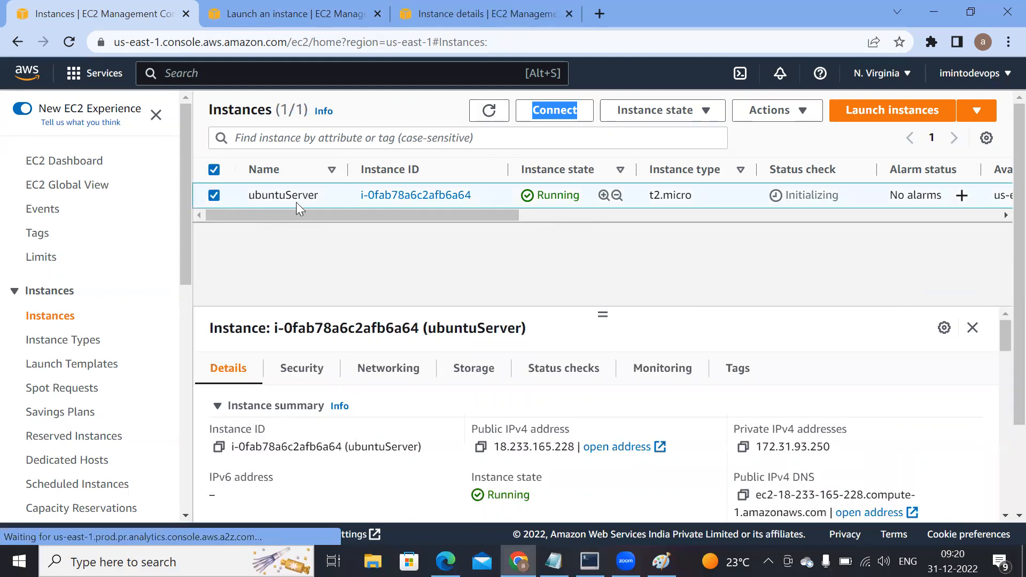
{"action": "left_click", "coordinate": [778, 113]}
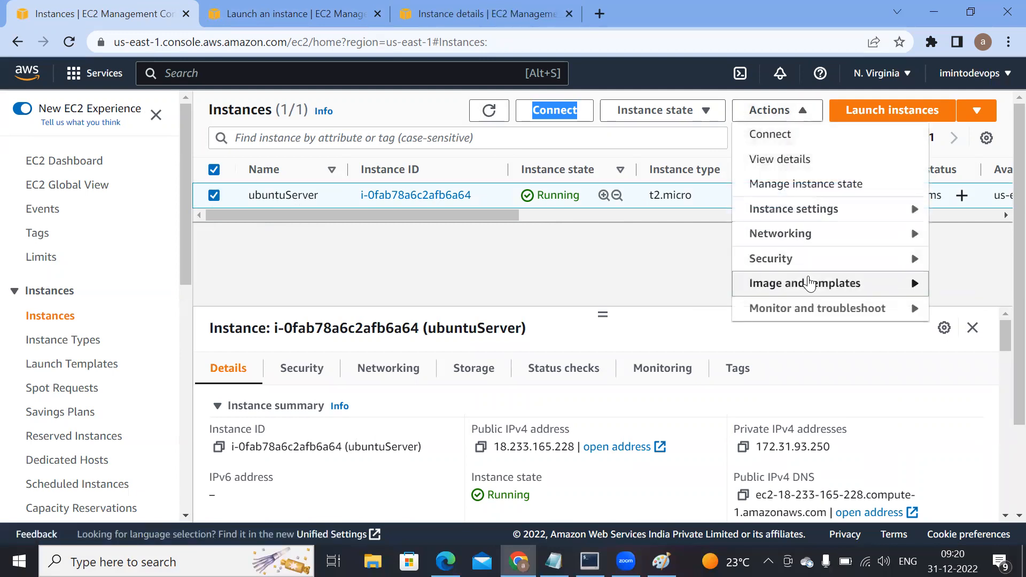
{"action": "mouse_move", "coordinate": [810, 283]}
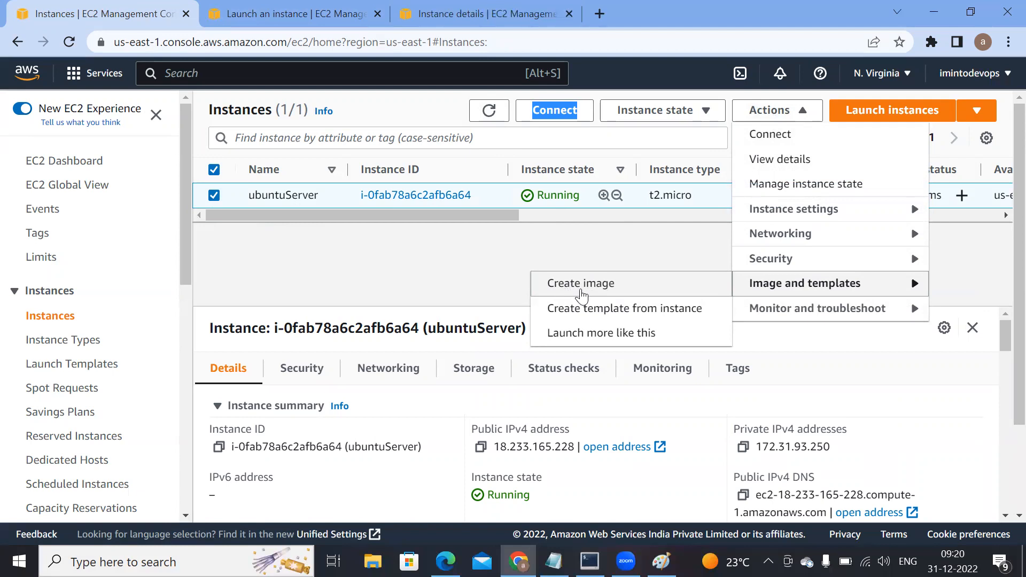
{"action": "left_click", "coordinate": [579, 293]}
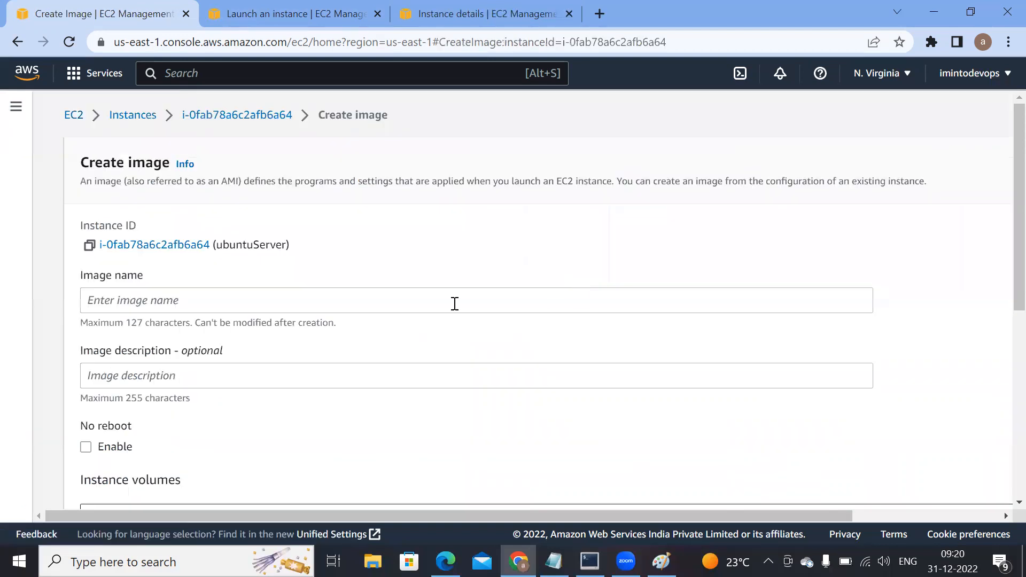
Step: Name the image "ubuntu-image", keep the default volume and tag settings, and create it
{"action": "left_click", "coordinate": [367, 303]}
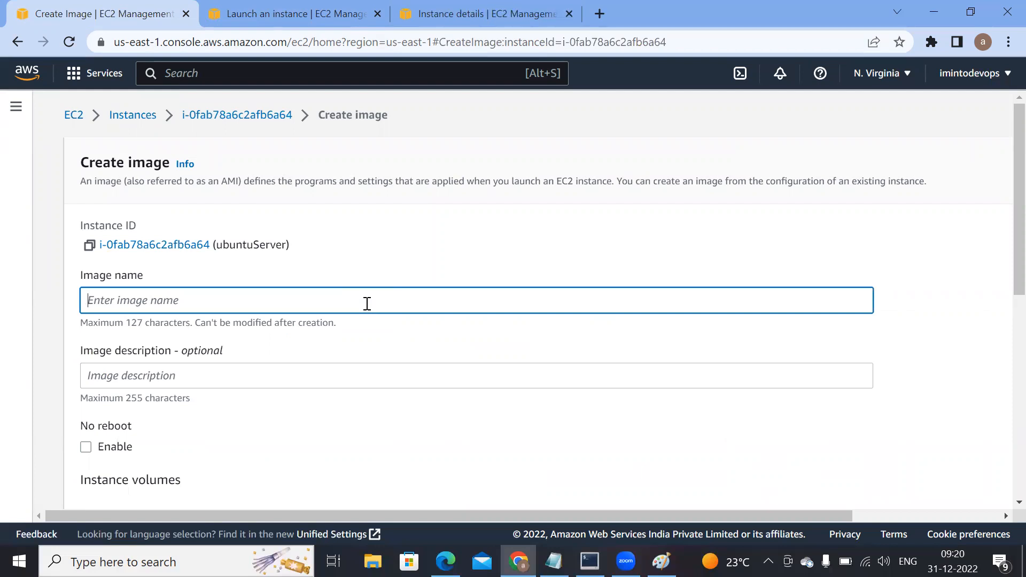
{"action": "type", "text": "ubuntu-image"}
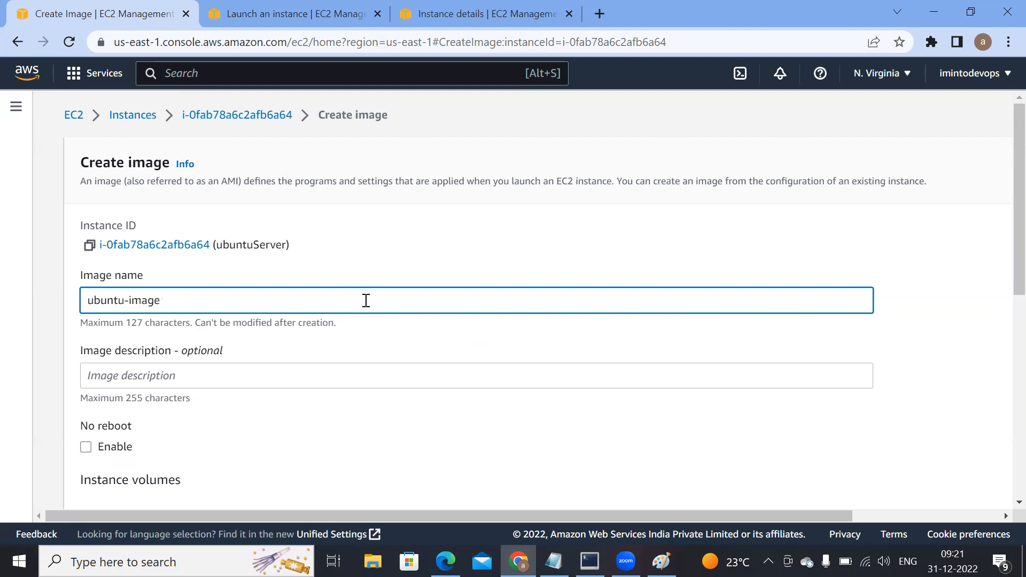
{"action": "scroll", "coordinate": [366, 308], "scroll_direction": "down", "scroll_amount": 3}
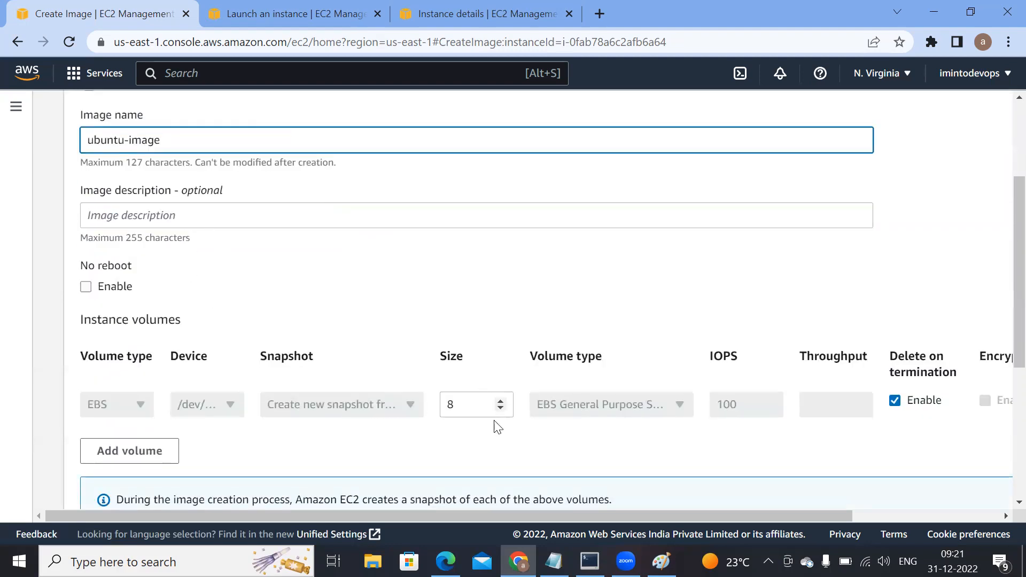
{"action": "scroll", "coordinate": [481, 428], "scroll_direction": "down", "scroll_amount": 3}
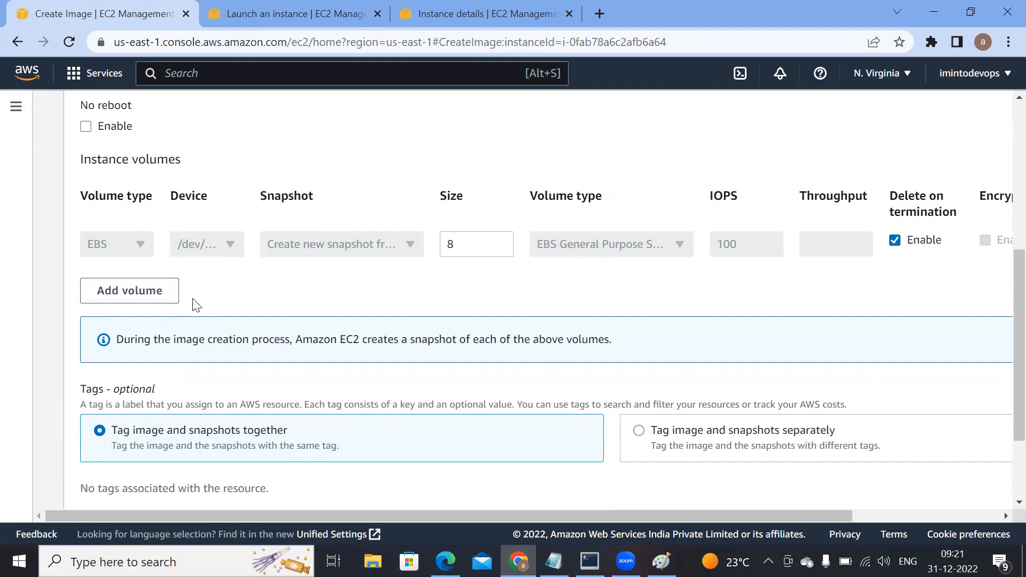
{"action": "scroll", "coordinate": [192, 300], "scroll_direction": "down", "scroll_amount": 3}
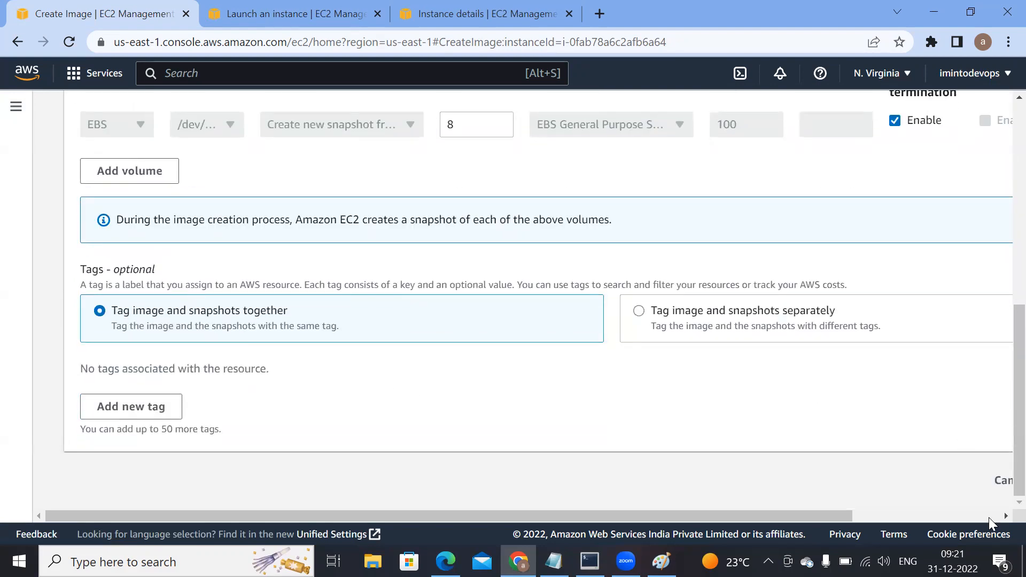
{"action": "left_click_drag", "start_coordinate": [836, 515], "coordinate": [983, 514]}
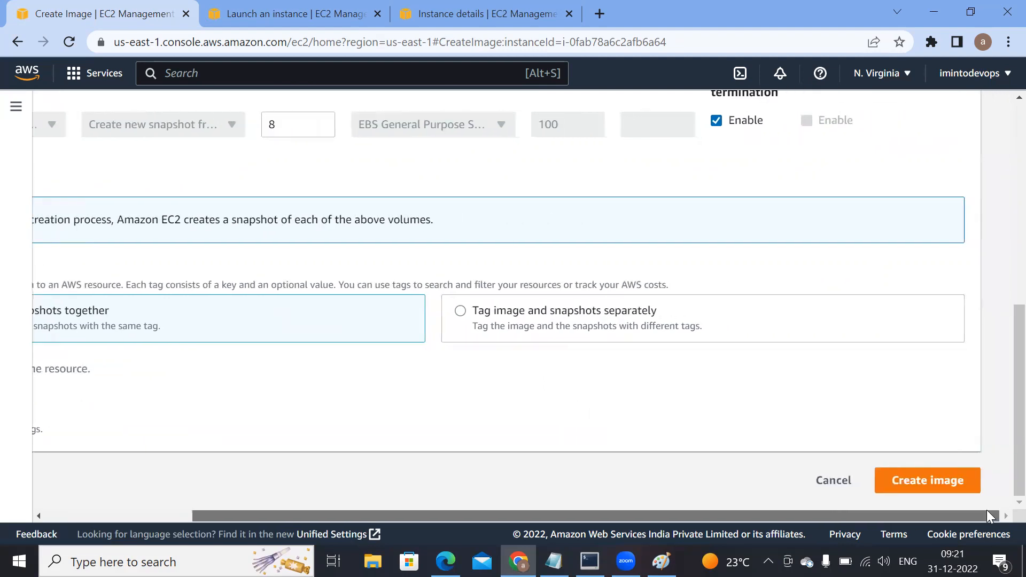
{"action": "left_click", "coordinate": [942, 482]}
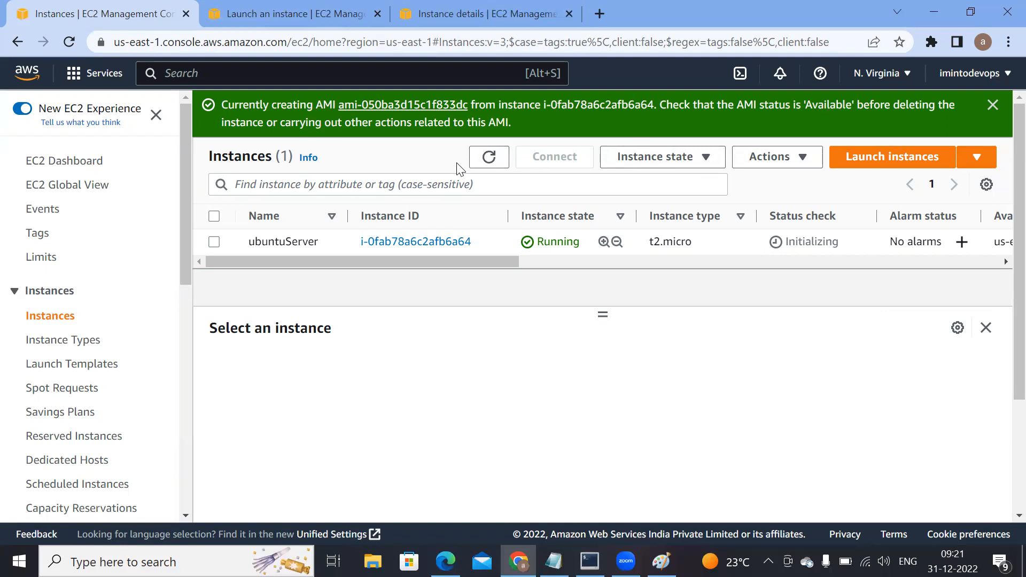
Step: Open the newly created AMI from the creation notice in a new browser tab and switch to it
{"action": "right_click", "coordinate": [422, 107]}
{"action": "left_click", "coordinate": [450, 114]}
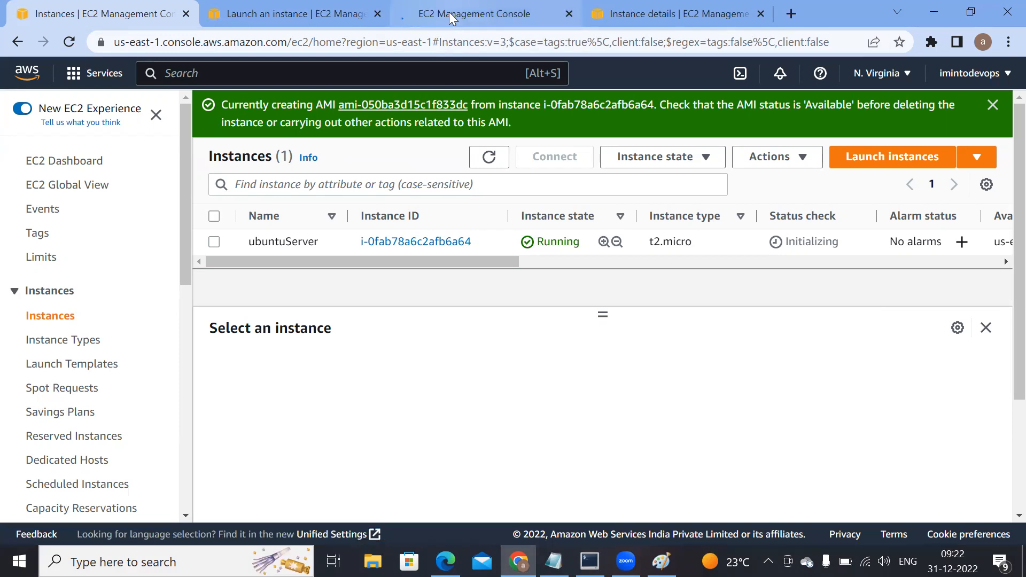
{"action": "left_click", "coordinate": [450, 15]}
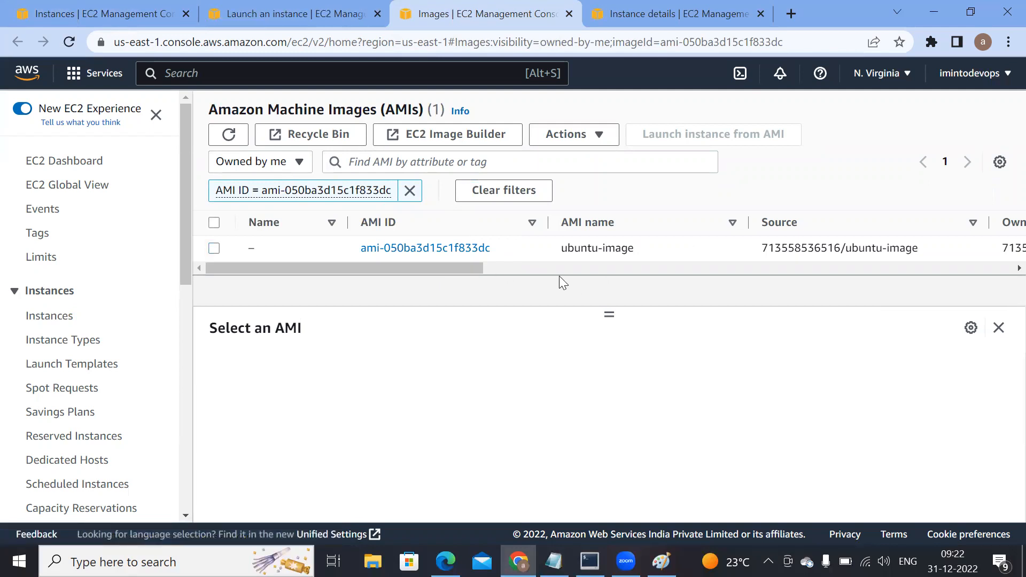
Step: Examine ubuntu-image's owner, visibility, status, creation date, platform, root device type and block devices, and select it to show its details
{"action": "left_click_drag", "start_coordinate": [448, 267], "coordinate": [594, 265]}
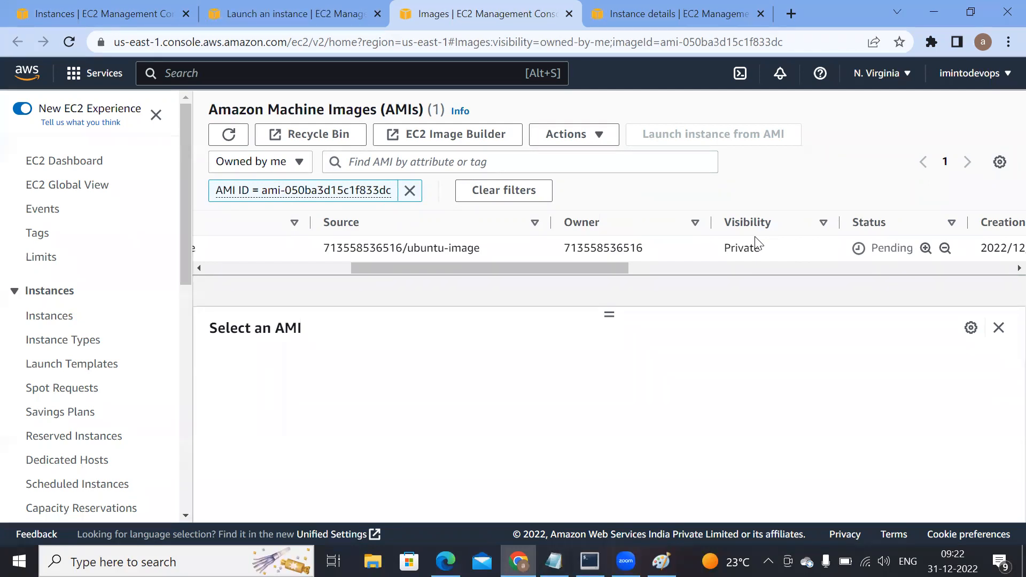
{"action": "left_click_drag", "start_coordinate": [475, 267], "coordinate": [567, 283]}
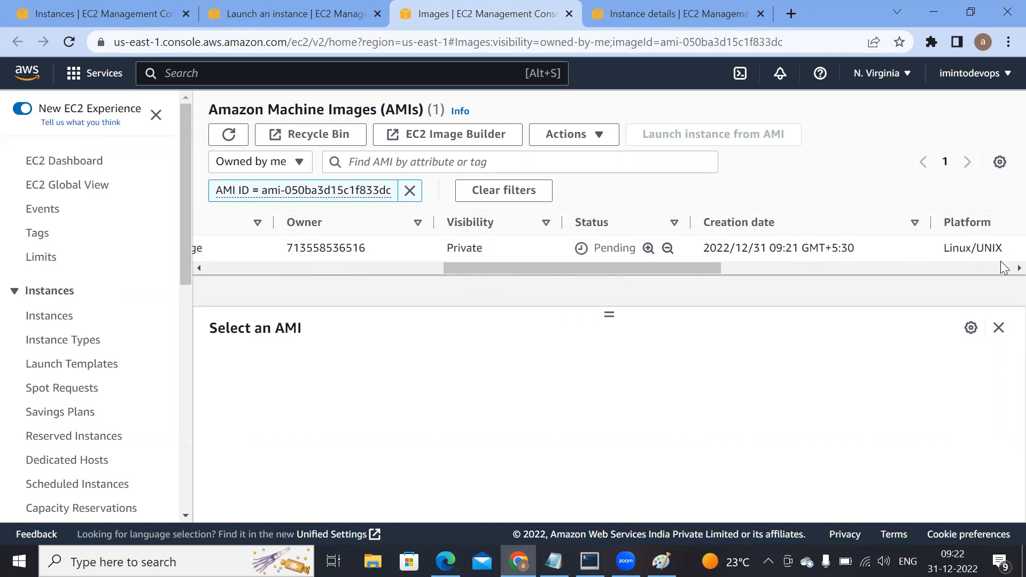
{"action": "left_click_drag", "start_coordinate": [698, 268], "coordinate": [832, 274]}
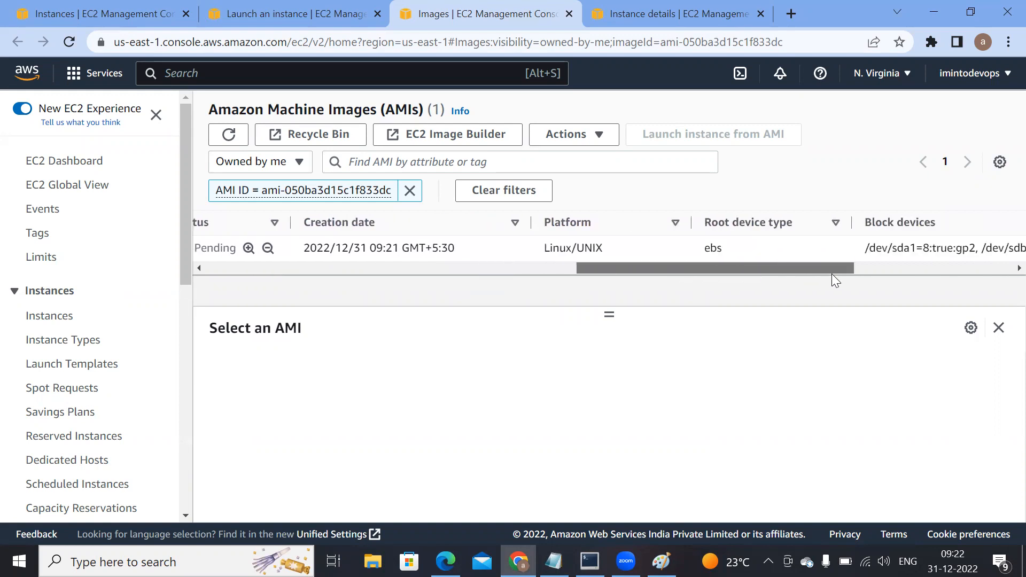
{"action": "scroll", "coordinate": [832, 273], "scroll_direction": "right", "scroll_amount": 5}
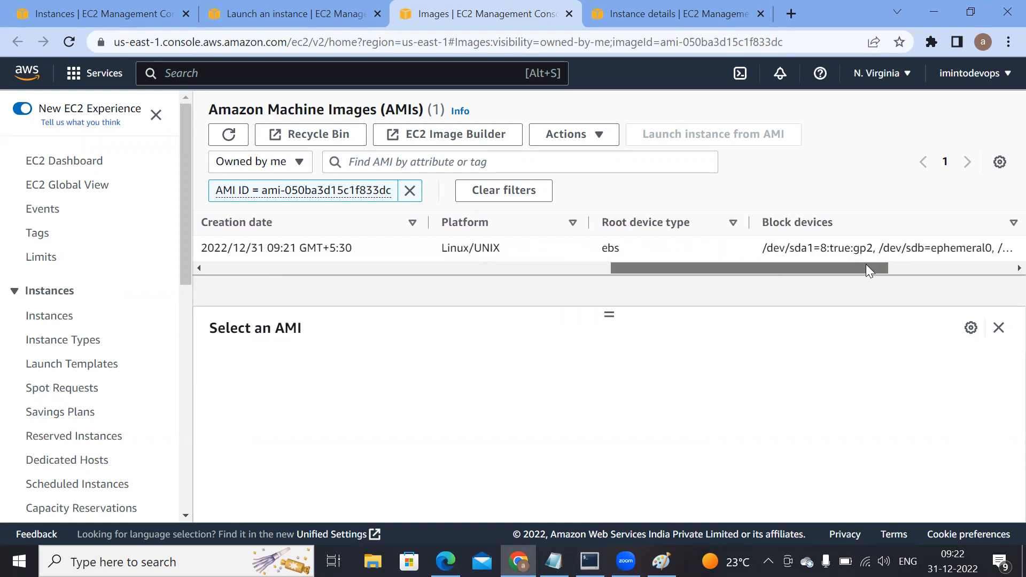
{"action": "triple_click", "coordinate": [734, 253]}
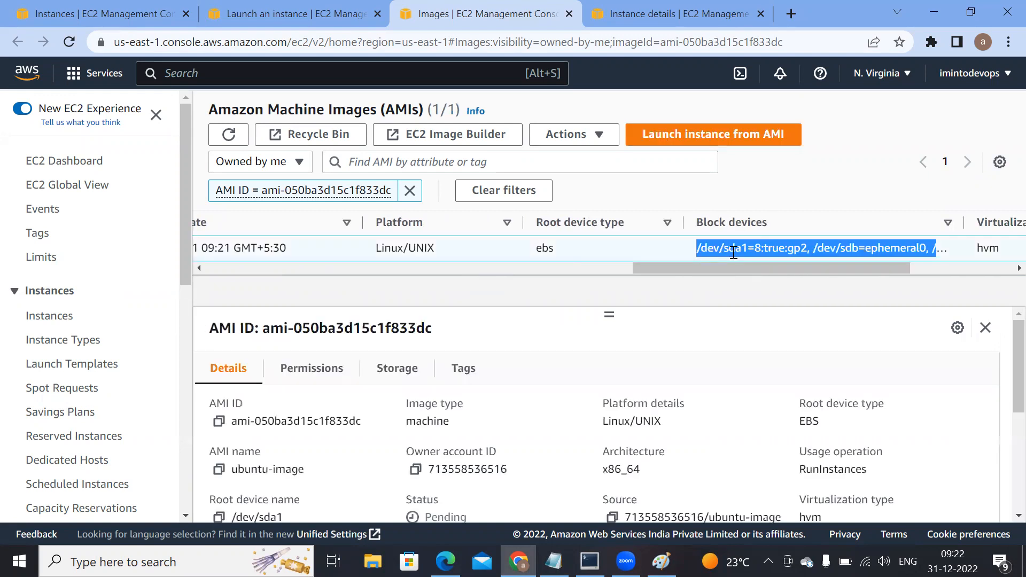
Step: Refresh the AMI list and check ubuntu-image's status, owner, visibility and source
{"action": "left_click_drag", "start_coordinate": [740, 270], "coordinate": [359, 301]}
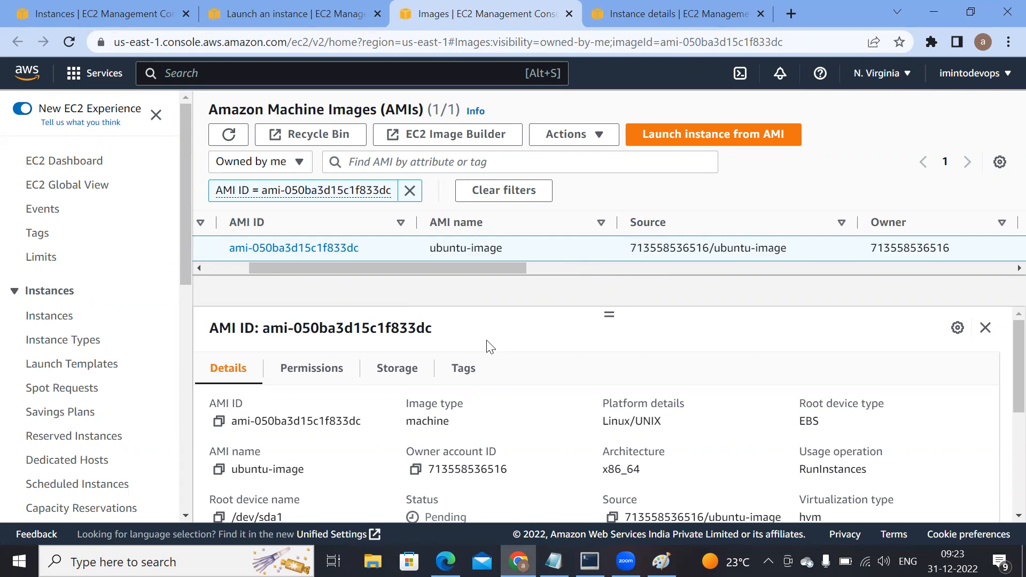
{"action": "left_click_drag", "start_coordinate": [505, 266], "coordinate": [661, 266]}
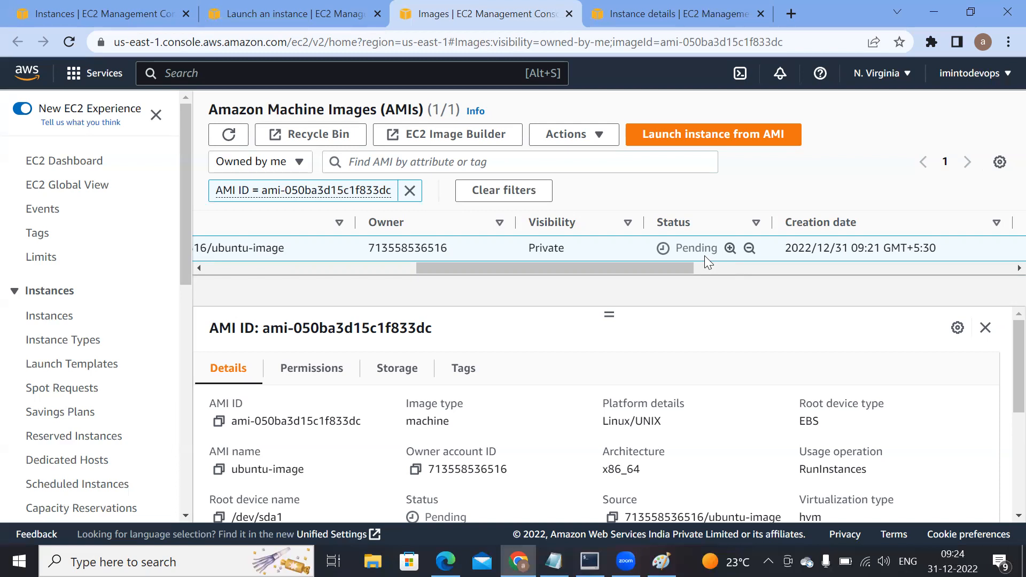
{"action": "mouse_move", "coordinate": [695, 270]}
{"action": "left_mouse_down"}
{"action": "mouse_move", "coordinate": [673, 264]}
{"action": "mouse_move", "coordinate": [741, 264]}
{"action": "mouse_move", "coordinate": [707, 264]}
{"action": "left_mouse_up"}
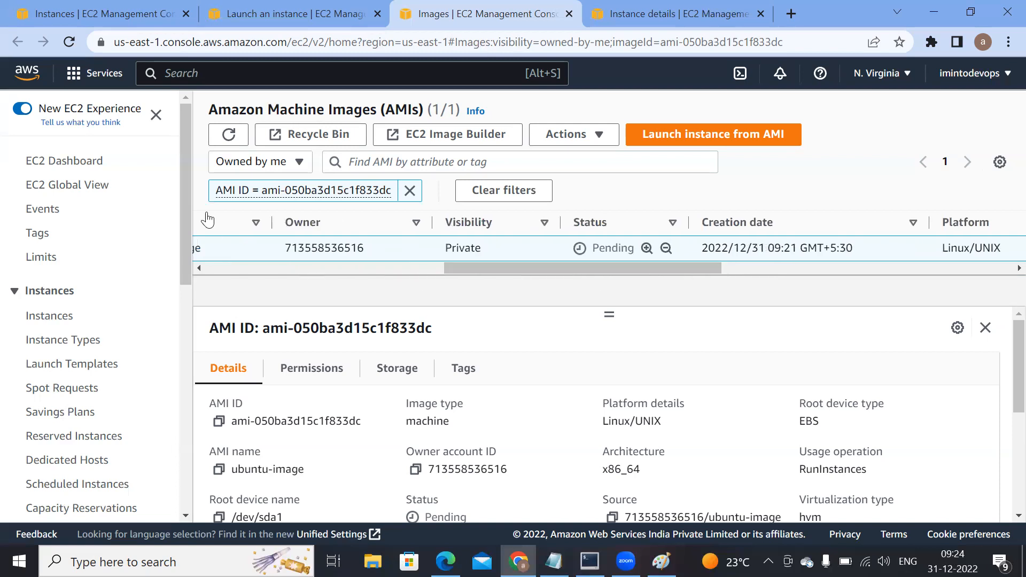
{"action": "left_click", "coordinate": [229, 135]}
{"action": "left_click", "coordinate": [230, 134]}
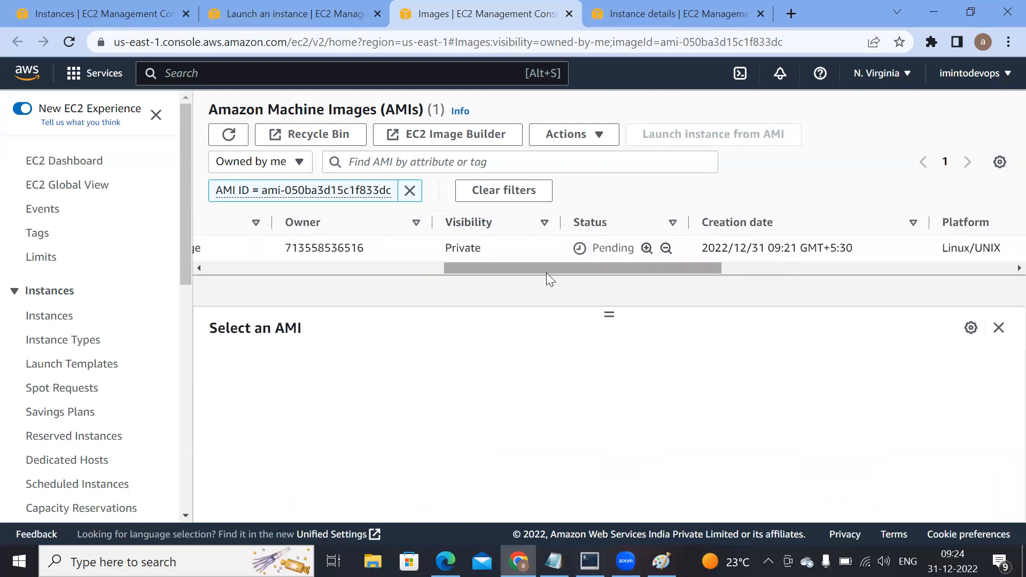
{"action": "left_click_drag", "start_coordinate": [547, 273], "coordinate": [342, 269]}
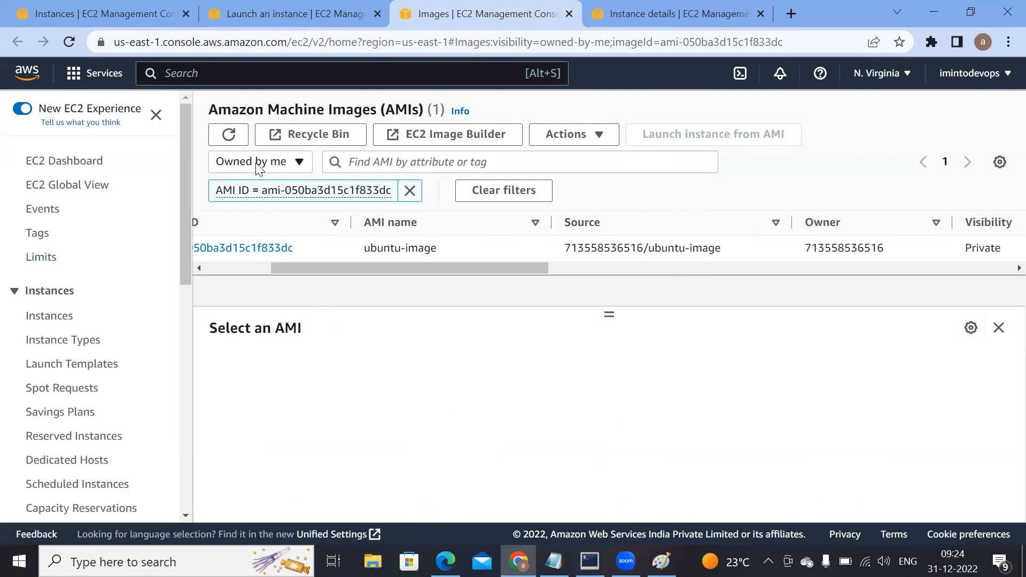
Step: View the AMI ownership filter choices, then open EC2 Image Builder and its form for creating an image pipeline
{"action": "left_click", "coordinate": [300, 163]}
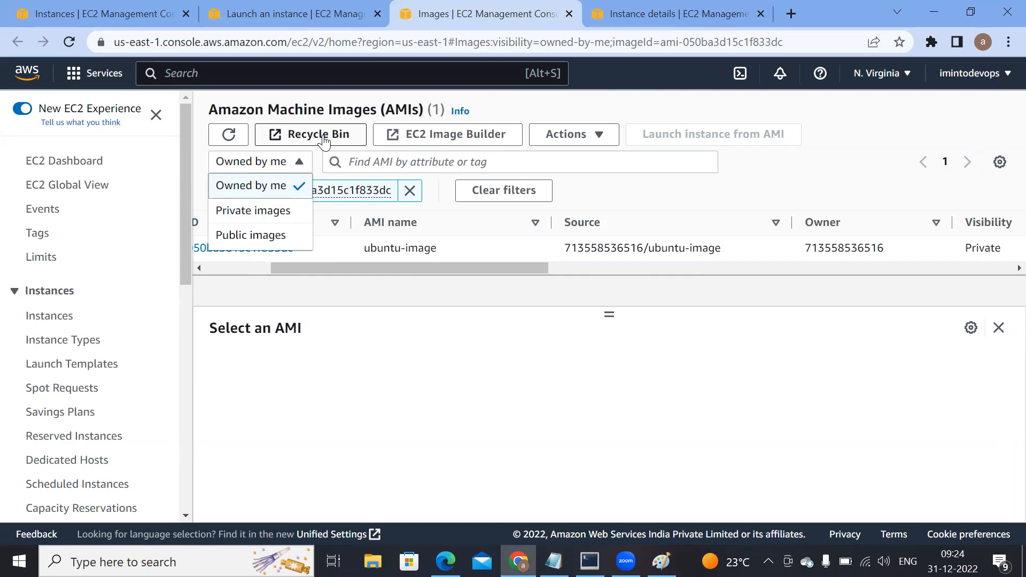
{"action": "right_click", "coordinate": [452, 142]}
{"action": "left_click", "coordinate": [422, 134]}
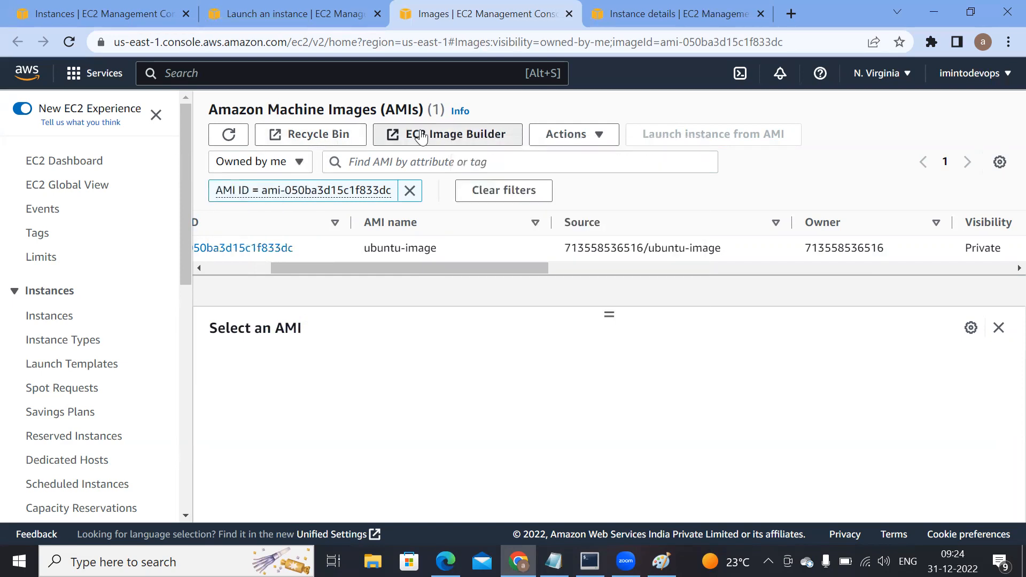
{"action": "left_click", "coordinate": [421, 132]}
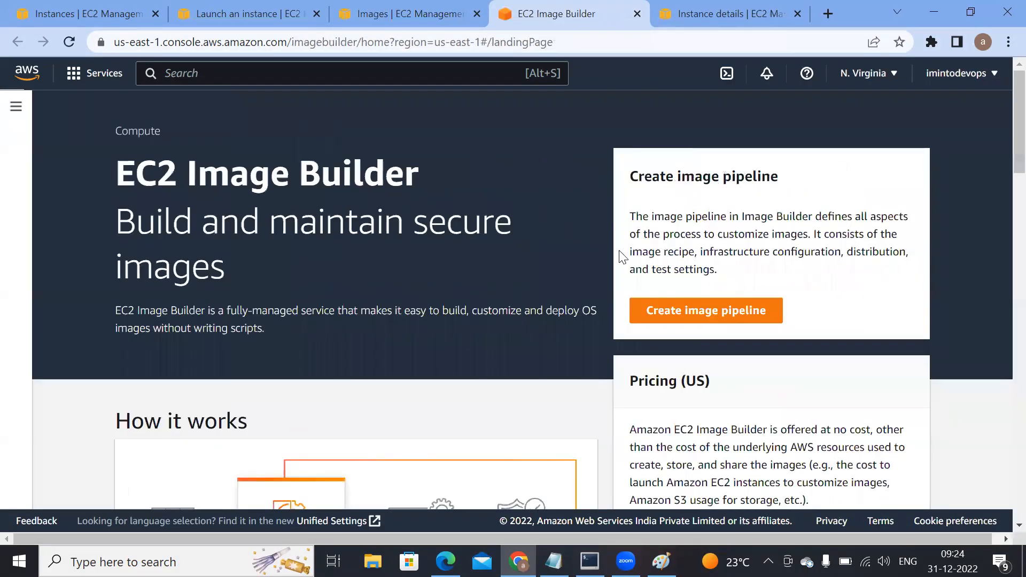
{"action": "left_click", "coordinate": [716, 311]}
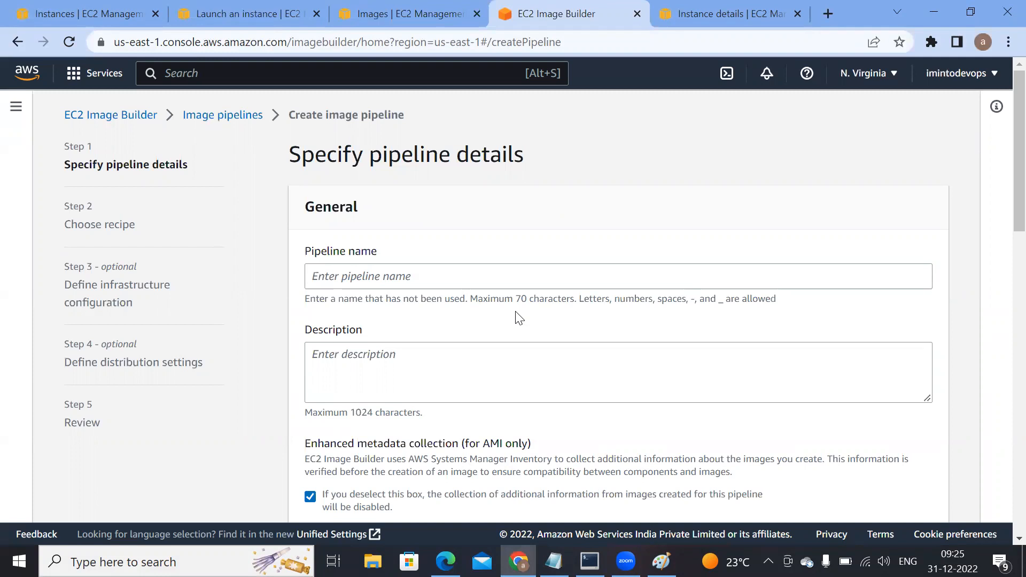
Step: Switch to Paint and delete the two ubuntu server diagrams along with the AMi label
{"action": "left_click", "coordinate": [661, 561]}
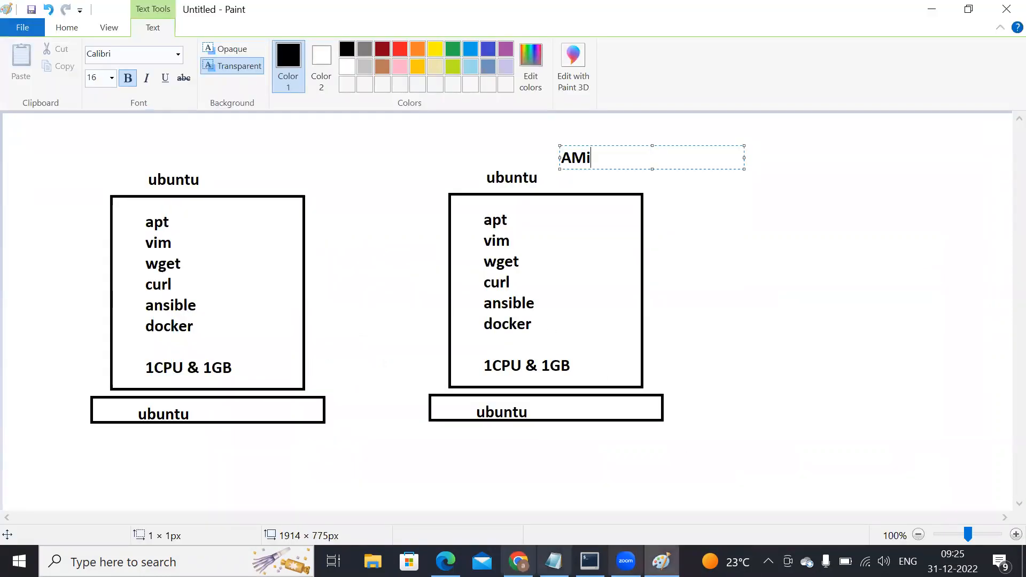
{"action": "left_click", "coordinate": [85, 197]}
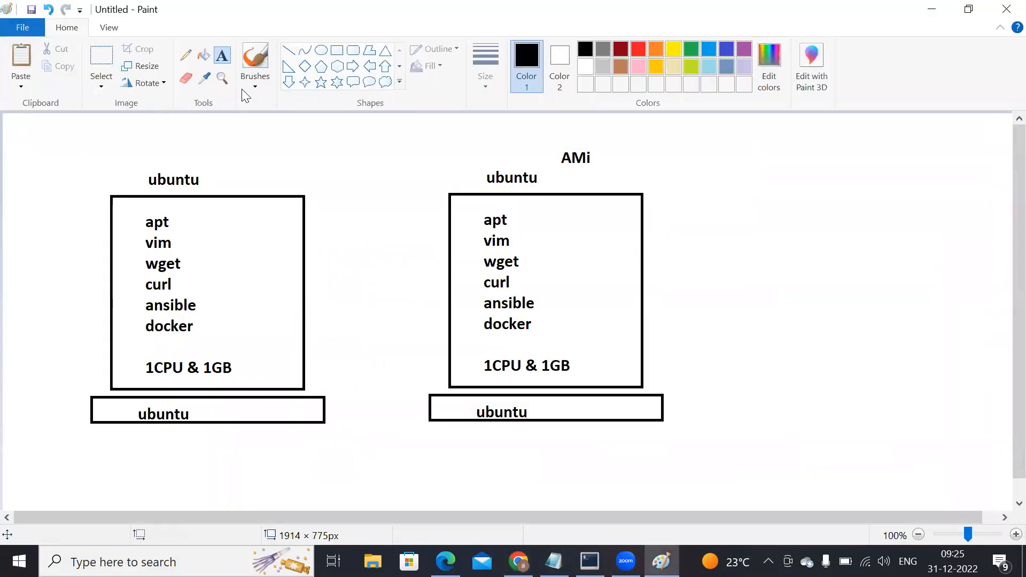
{"action": "left_click", "coordinate": [98, 62]}
{"action": "left_click_drag", "start_coordinate": [57, 128], "coordinate": [716, 454]}
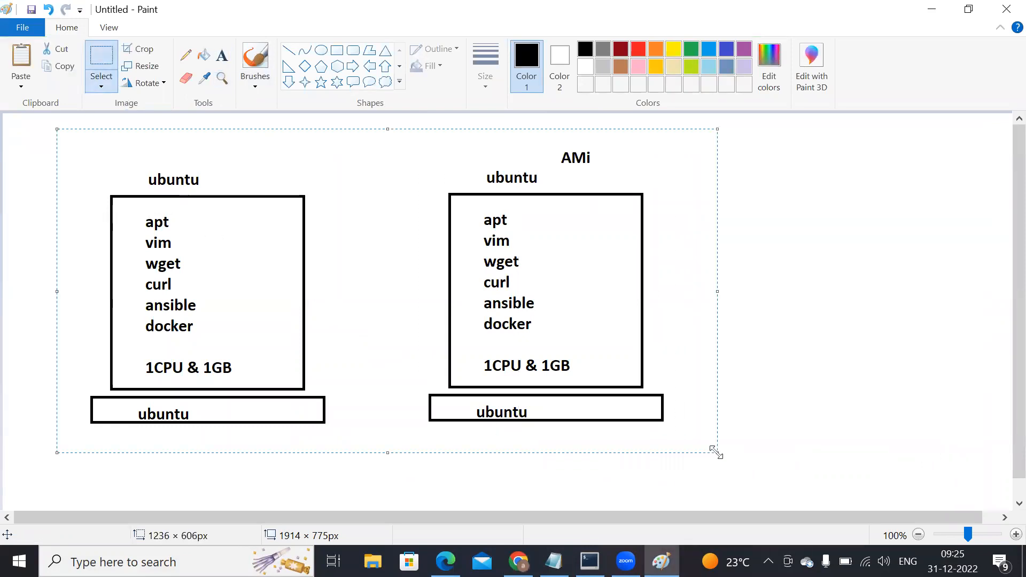
{"action": "key", "text": "Delete"}
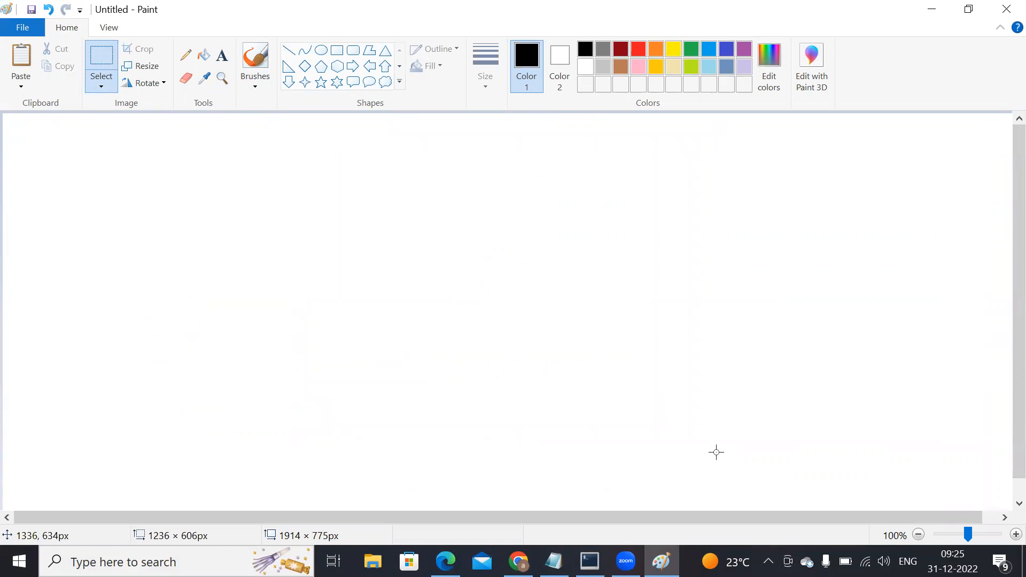
Step: Draw a large rectangle about 1037 × 496 px across the blank canvas
{"action": "left_click", "coordinate": [337, 50]}
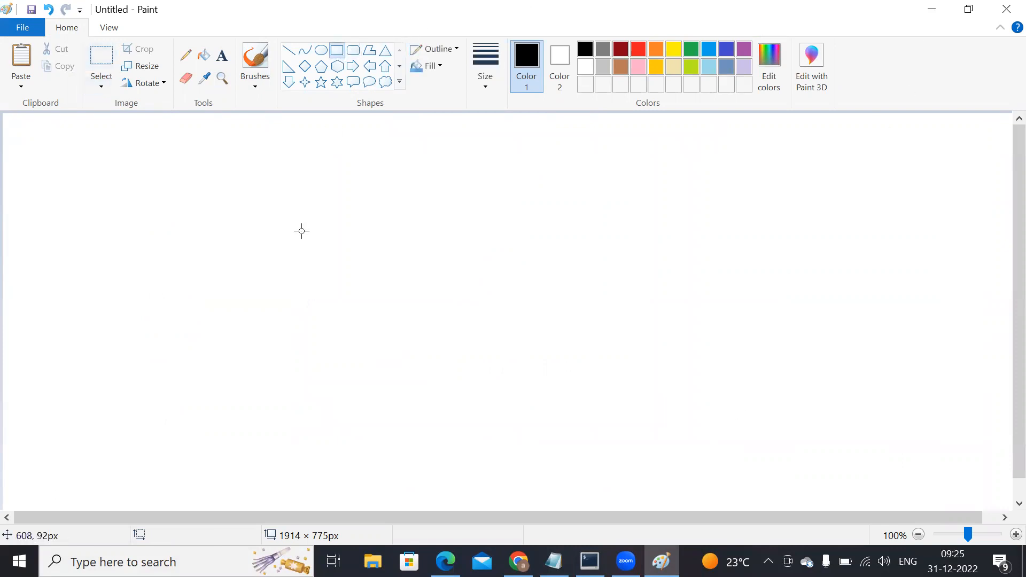
{"action": "mouse_move", "coordinate": [123, 162]}
{"action": "left_mouse_down"}
{"action": "mouse_move", "coordinate": [303, 288]}
{"action": "mouse_move", "coordinate": [678, 428]}
{"action": "left_mouse_up"}
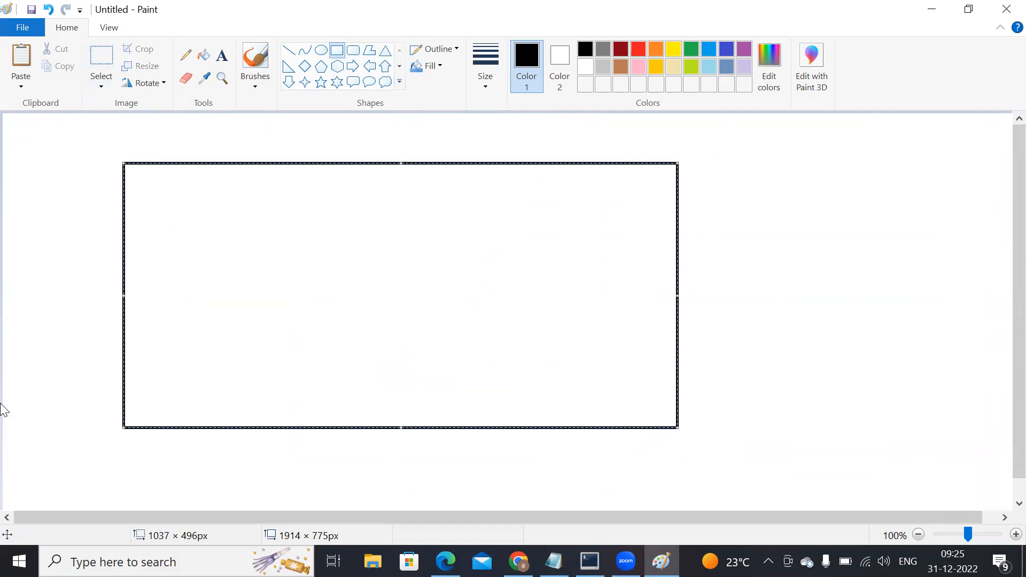
{"action": "left_click", "coordinate": [222, 63]}
Step: Draw four separate hexagons inside the large rectangle, three across its upper half and one below near its centre
{"action": "left_click", "coordinate": [321, 66]}
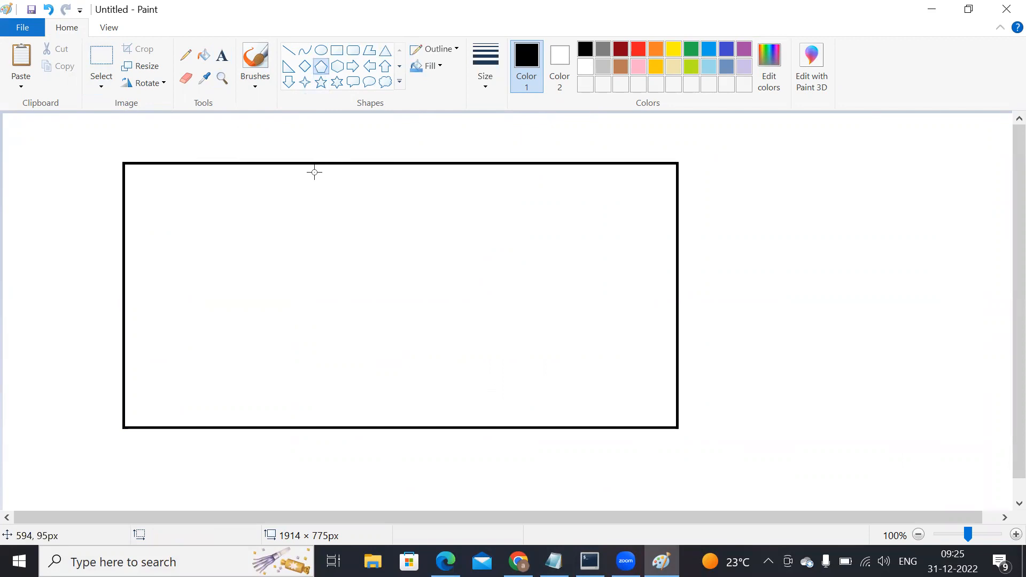
{"action": "left_click", "coordinate": [337, 67]}
{"action": "left_click_drag", "start_coordinate": [174, 237], "coordinate": [251, 308]}
{"action": "left_click_drag", "start_coordinate": [307, 202], "coordinate": [398, 272]}
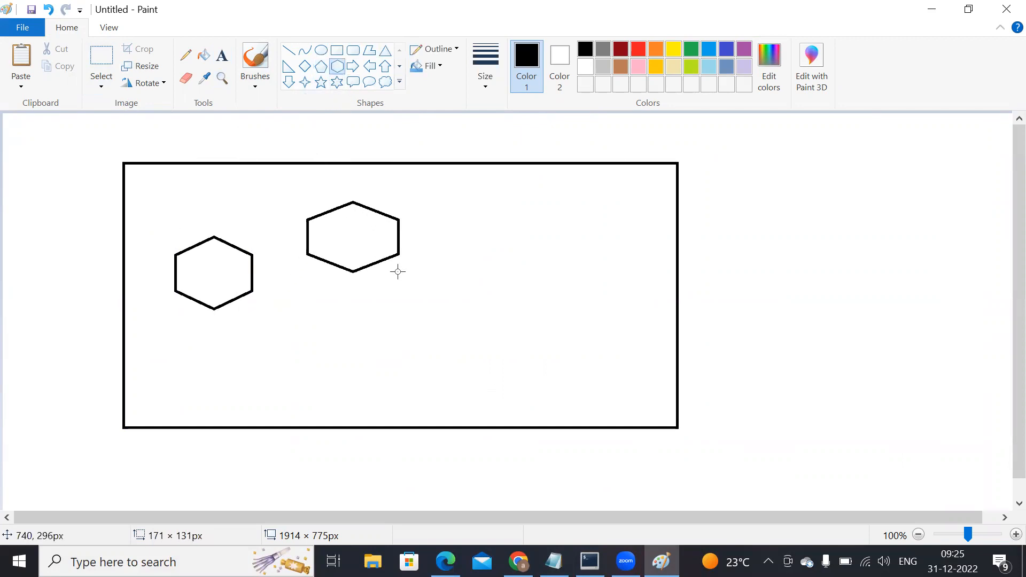
{"action": "left_click_drag", "start_coordinate": [396, 323], "coordinate": [486, 402]}
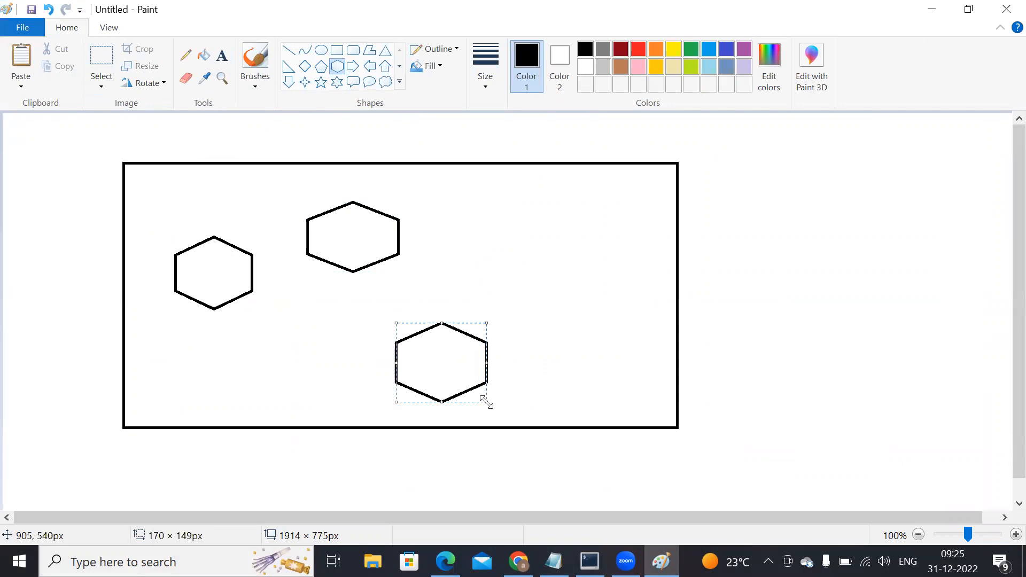
{"action": "left_click_drag", "start_coordinate": [505, 189], "coordinate": [582, 280]}
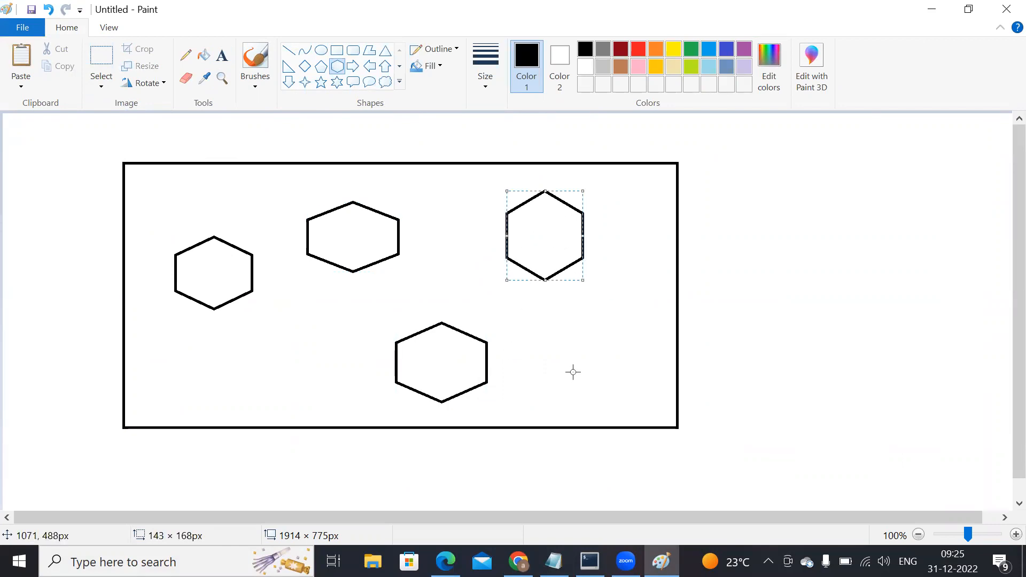
Step: Draw a rectangle about 209 × 187 px in the large rectangle's lower-right corner and another about 519 × 527 px beside the large one
{"action": "left_click", "coordinate": [338, 52]}
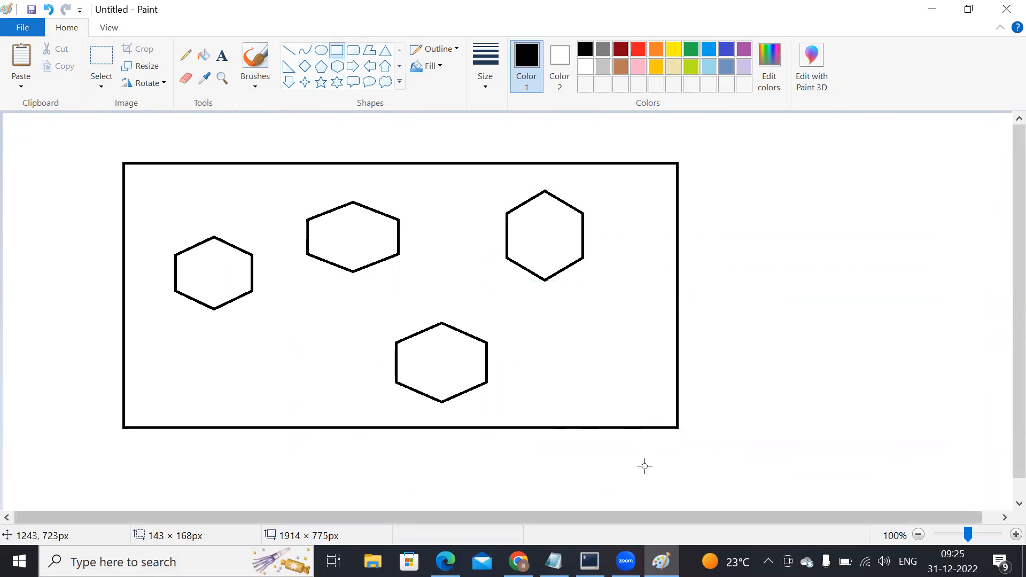
{"action": "left_click_drag", "start_coordinate": [533, 311], "coordinate": [644, 410]}
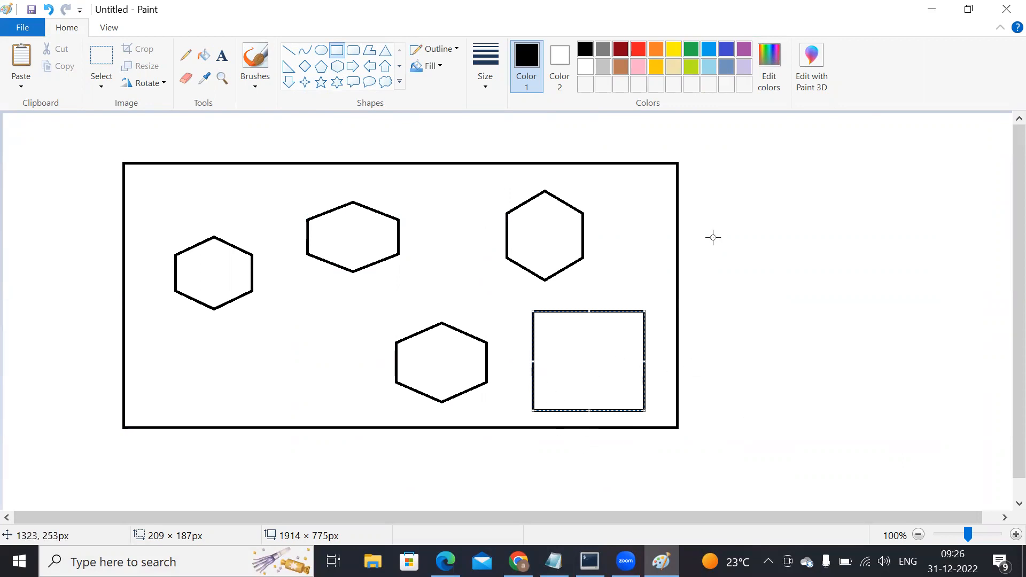
{"action": "left_click_drag", "start_coordinate": [698, 156], "coordinate": [974, 436]}
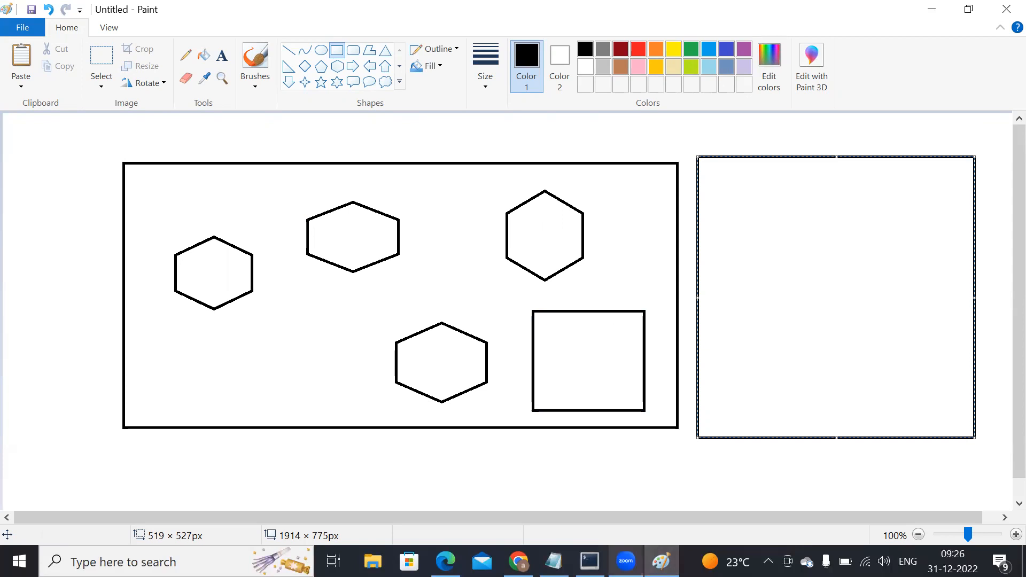
Step: Switch back to Chrome, leave the image pipeline form, and return to the AMI list
{"action": "left_click", "coordinate": [445, 561]}
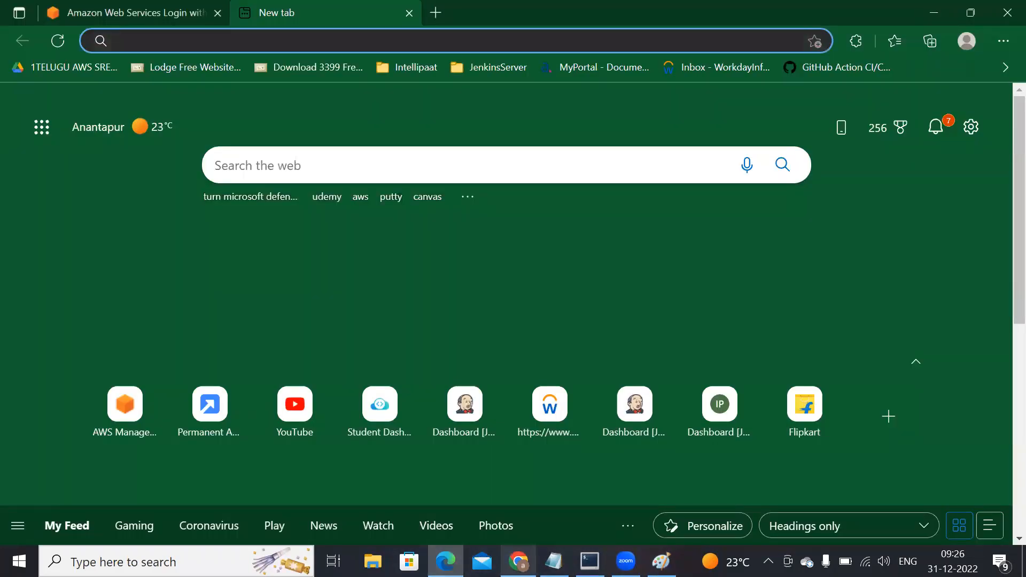
{"action": "left_click", "coordinate": [518, 561]}
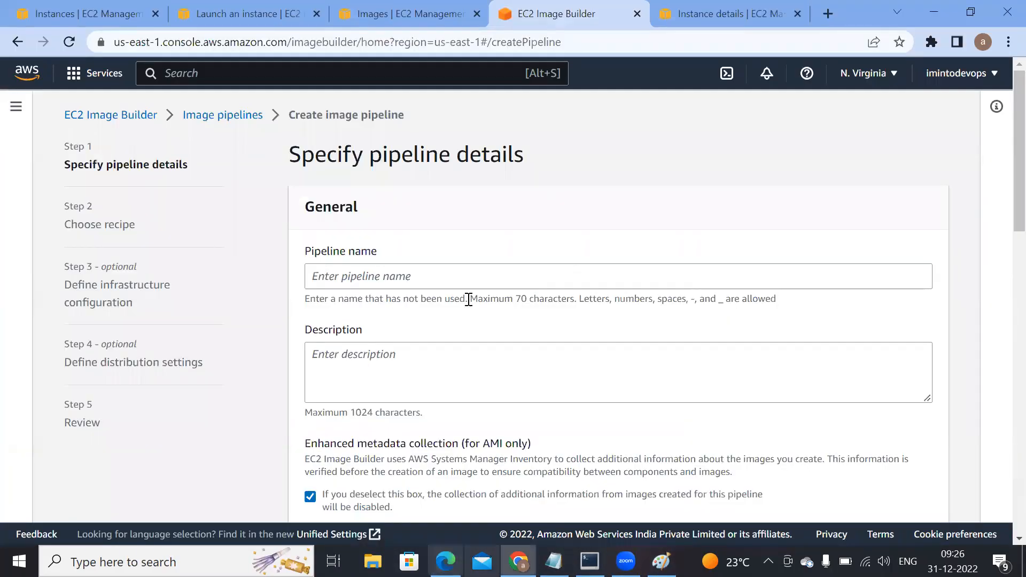
{"action": "left_click", "coordinate": [132, 118]}
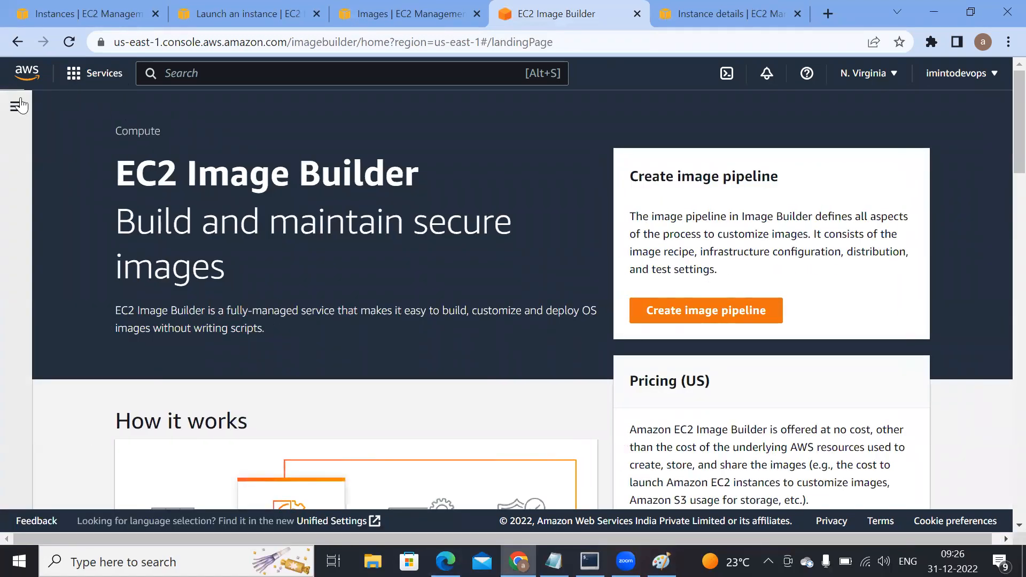
{"action": "left_click", "coordinate": [434, 17]}
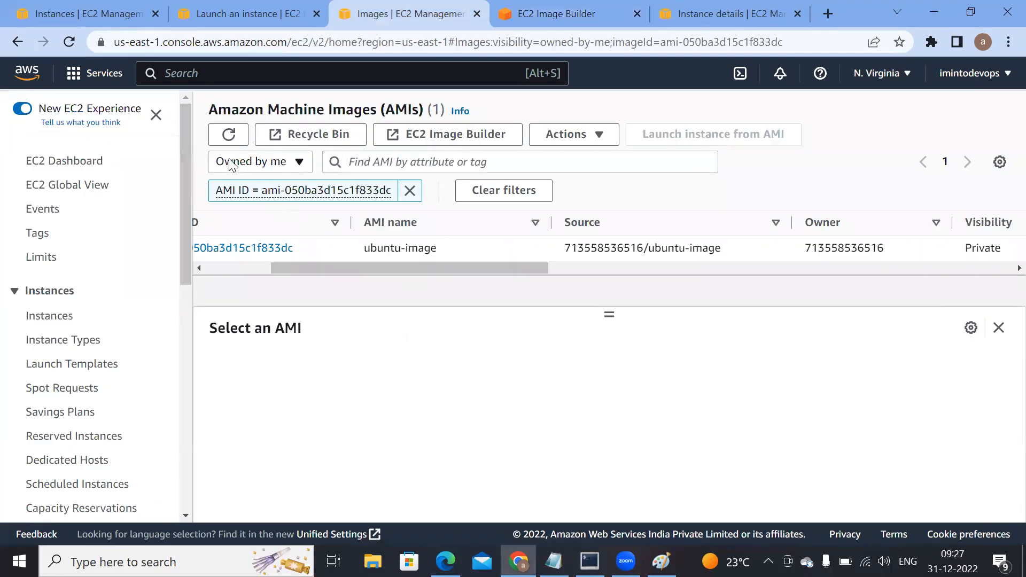
Step: Refresh the AMI list again and check whether ubuntu-image has finished being created
{"action": "left_click", "coordinate": [228, 135]}
{"action": "left_click_drag", "start_coordinate": [335, 270], "coordinate": [464, 272]}
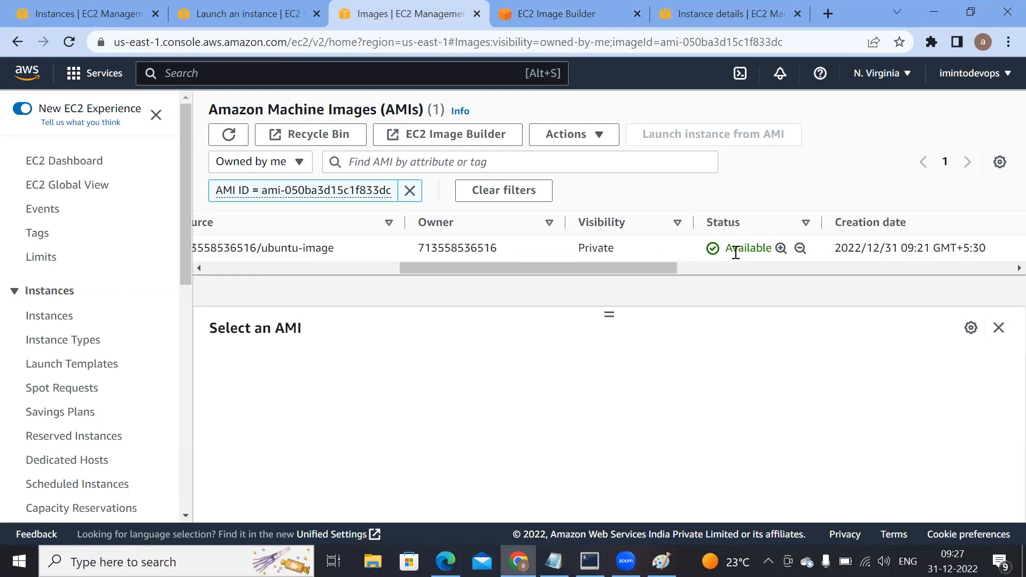
{"action": "left_click_drag", "start_coordinate": [446, 268], "coordinate": [317, 268]}
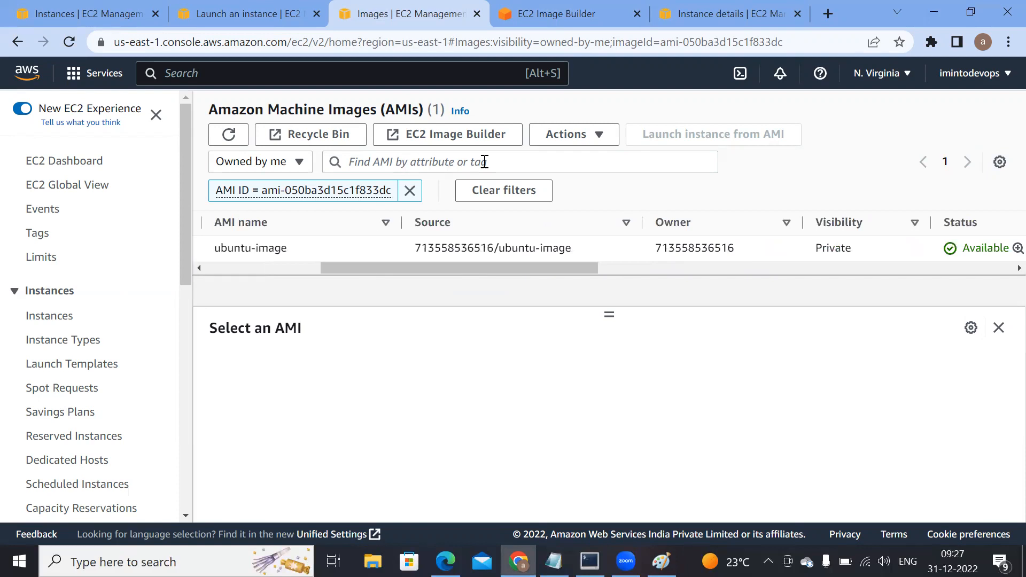